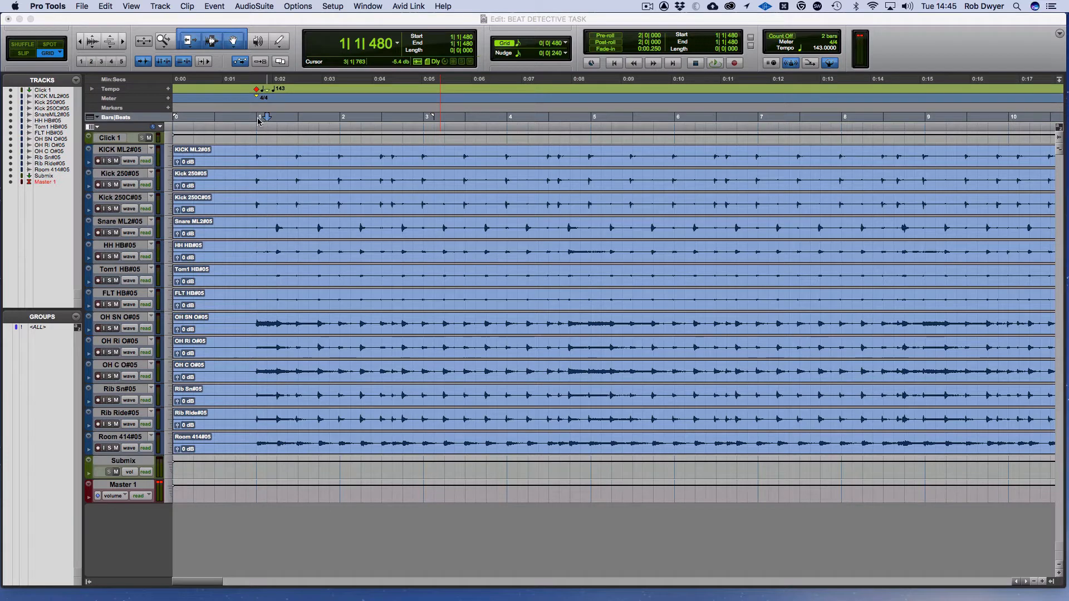
- Switch to Slip mode and examine the first kick hit at close range on the Kick 250 and Kick 250C tracks
{"action": "left_click", "coordinate": [256, 126]}
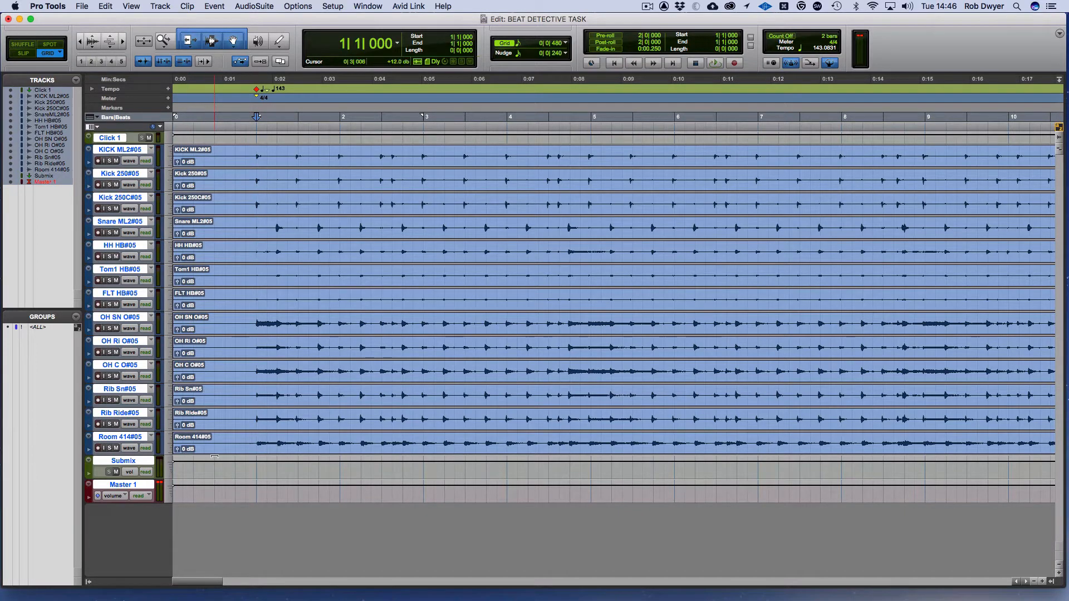
{"action": "left_click", "coordinate": [250, 176]}
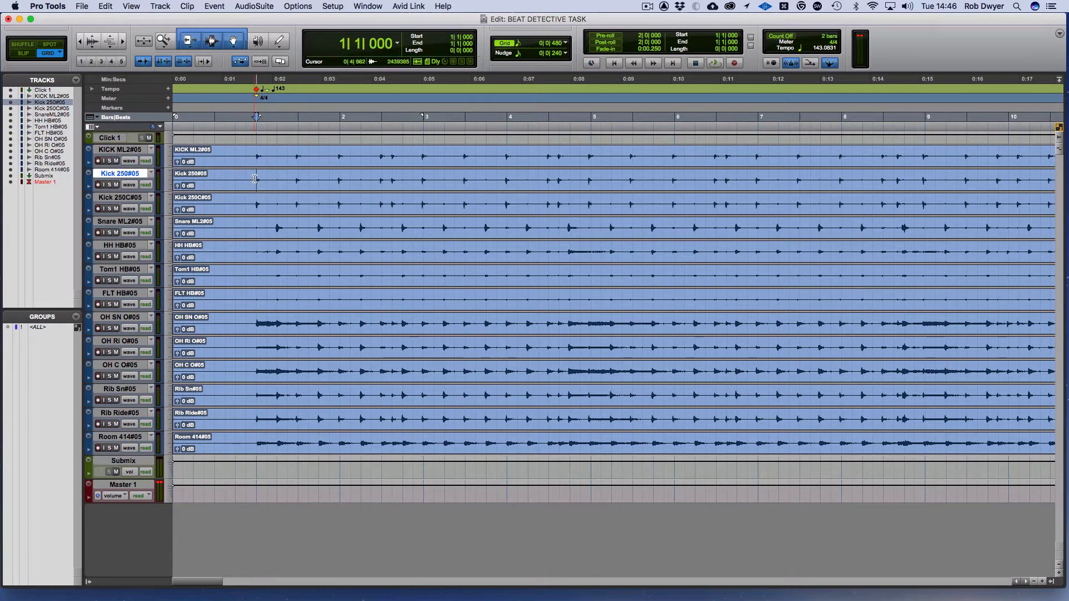
{"action": "left_click_drag", "start_coordinate": [255, 178], "coordinate": [267, 180]}
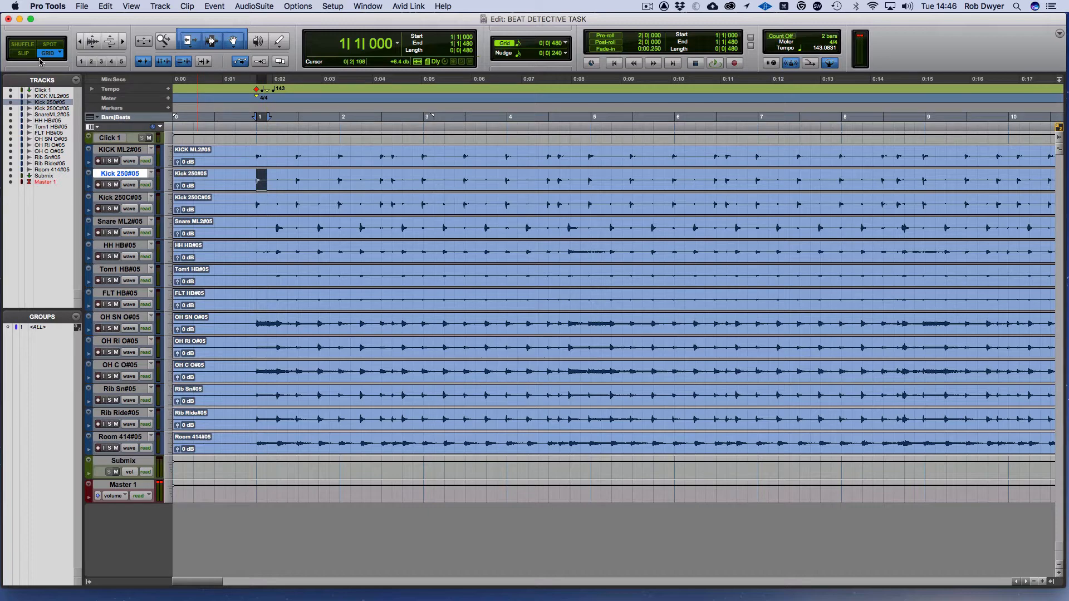
{"action": "left_click", "coordinate": [24, 52]}
{"action": "left_click_drag", "start_coordinate": [246, 179], "coordinate": [266, 201]}
{"action": "key", "text": "alt+f"}
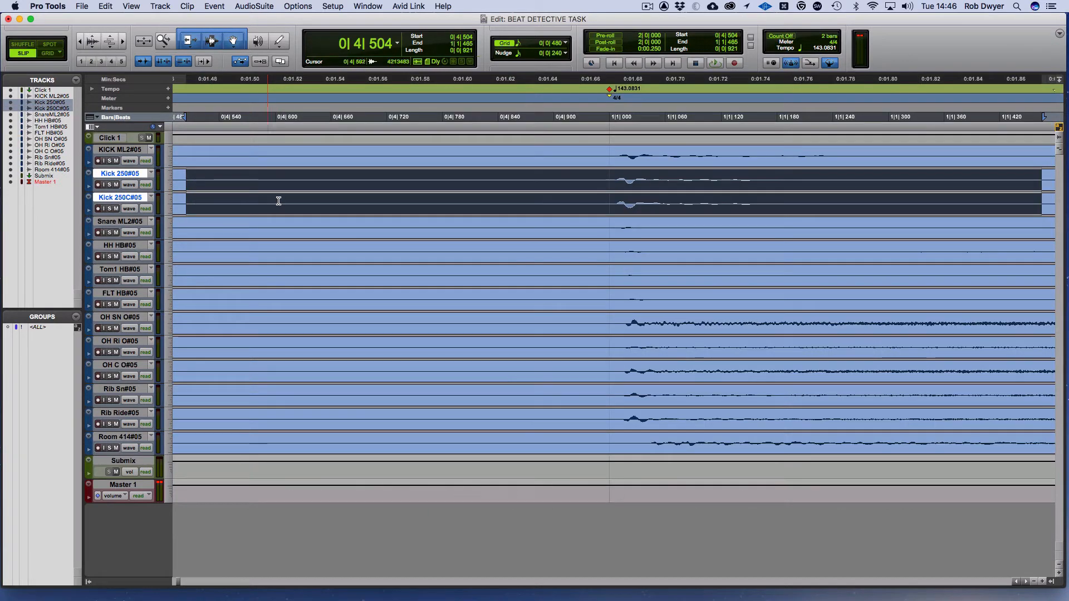
{"action": "left_click", "coordinate": [595, 170]}
{"action": "left_click_drag", "start_coordinate": [595, 171], "coordinate": [669, 204]}
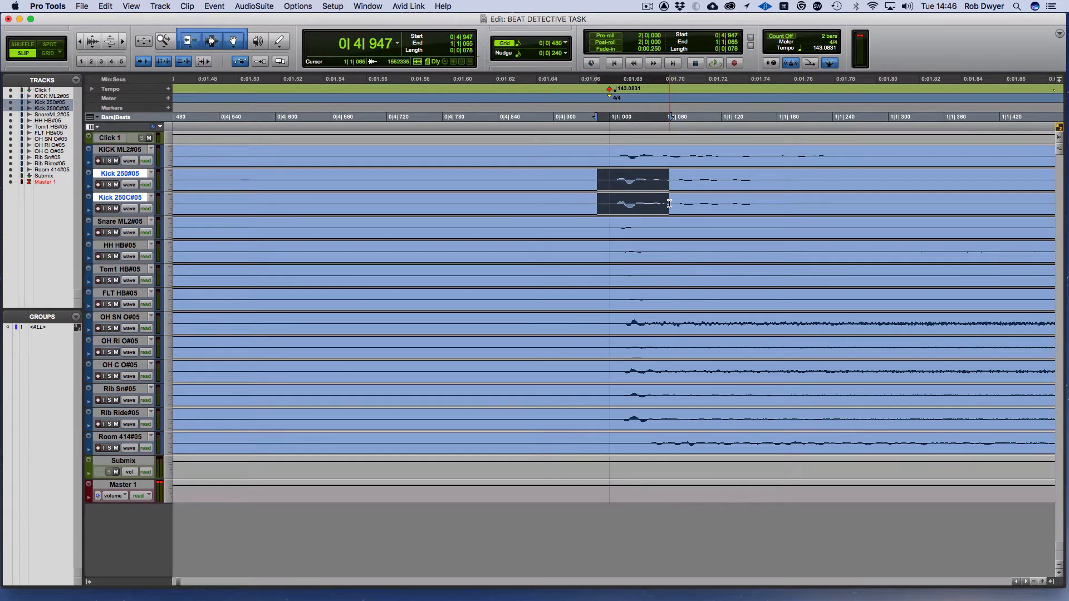
{"action": "key", "text": "alt+f"}
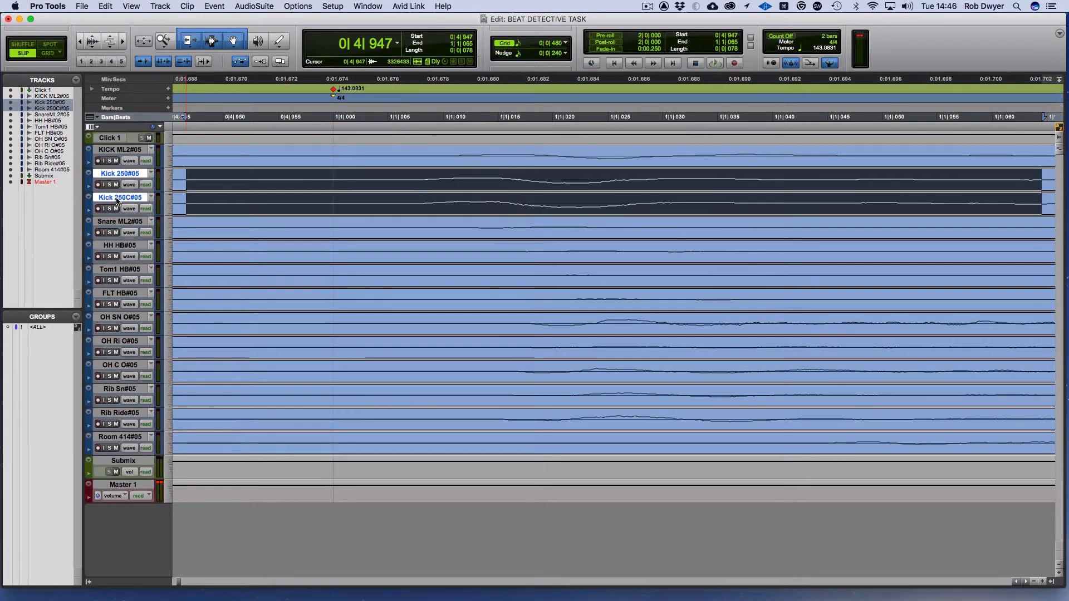
- Create a group named "Kick n Snare" from the Kick 250C and Snare ML2 tracks
{"action": "key", "text": "alt+a"}
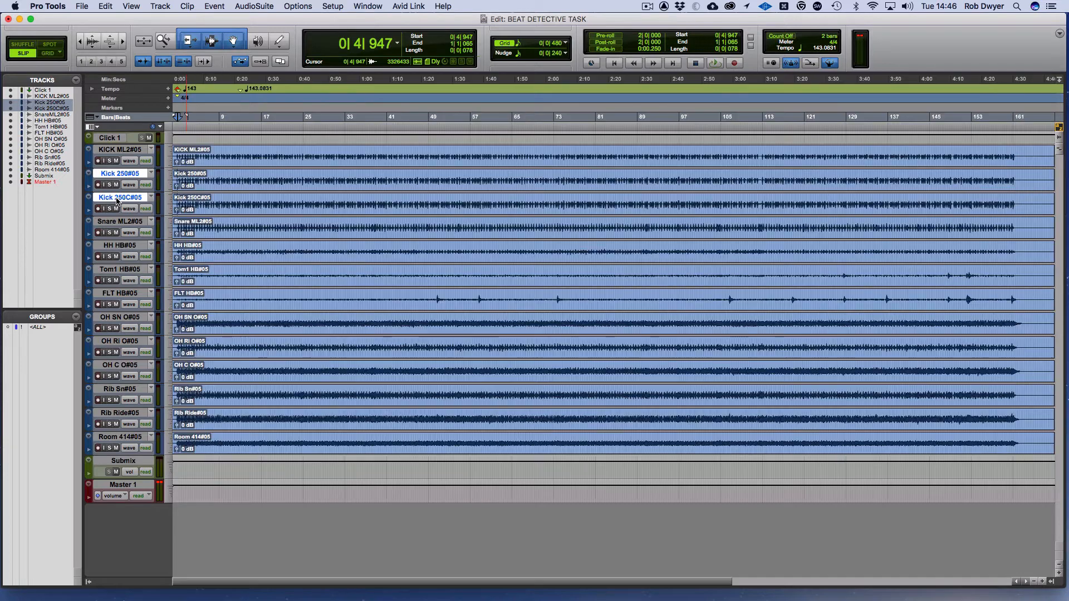
{"action": "key", "text": "Return"}
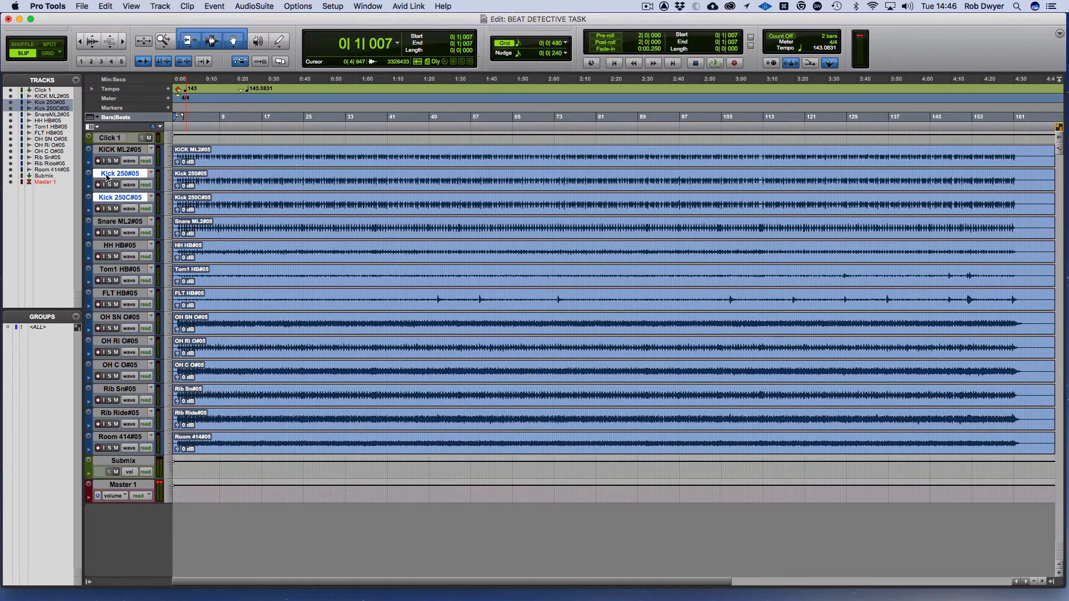
{"action": "key", "text": "super+bracketright"}
{"action": "key", "text": "super+bracketright"}
{"action": "key", "text": "super+bracketright"}
{"action": "key", "text": "super+bracketright"}
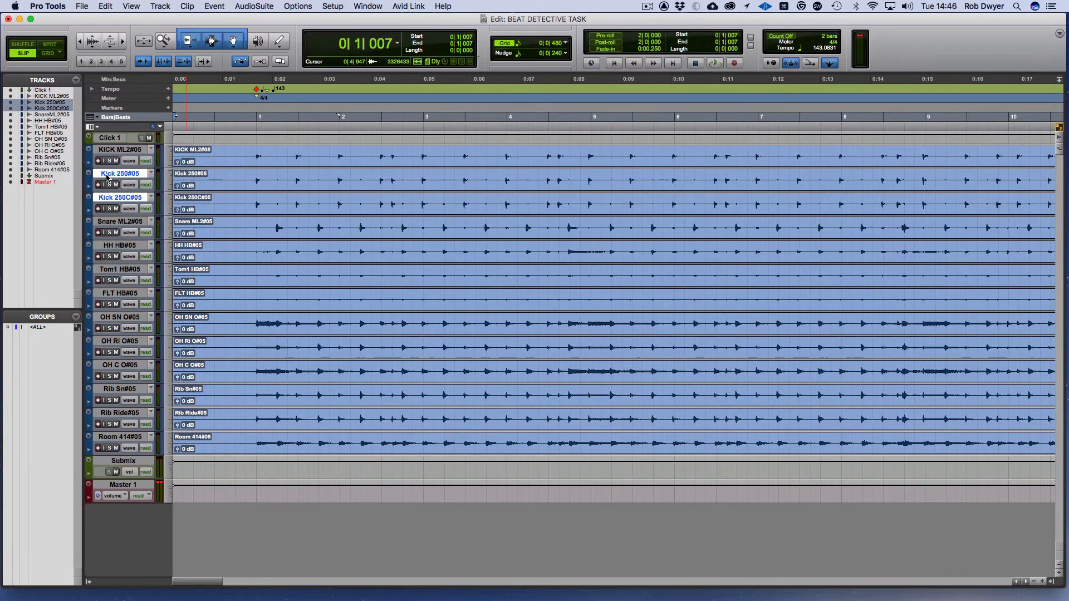
{"action": "key", "text": "super+bracketright"}
{"action": "left_click", "coordinate": [118, 198]}
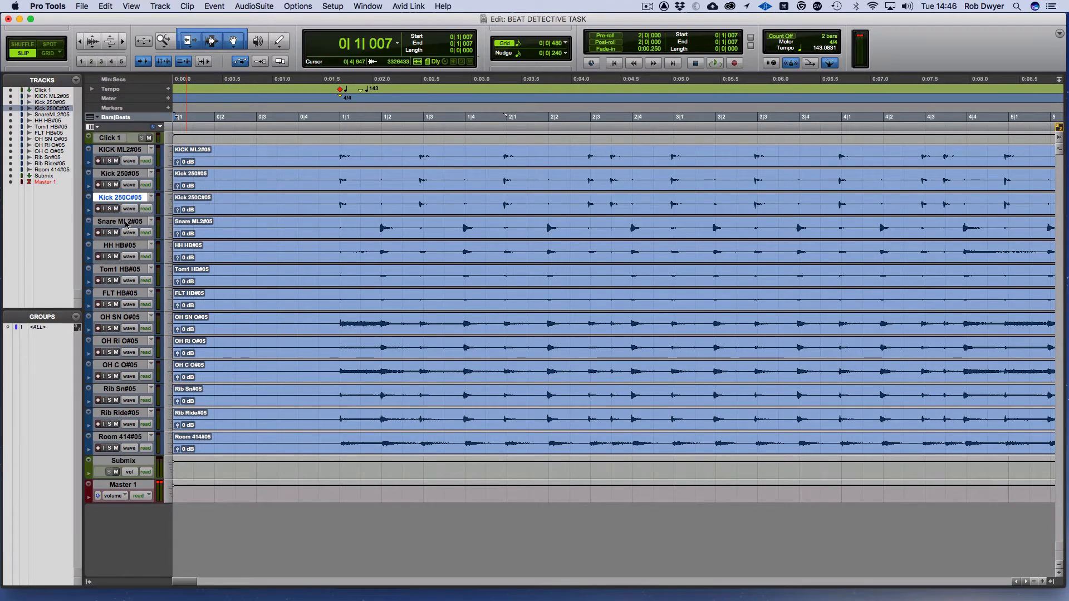
{"action": "left_click", "coordinate": [126, 222], "text": "shift"}
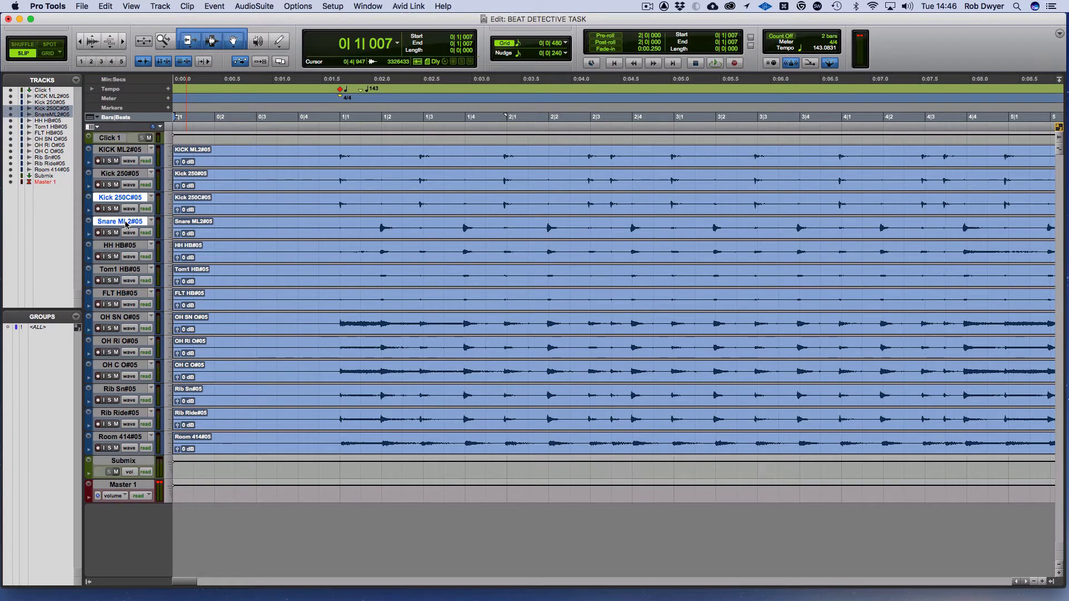
{"action": "key", "text": "super+g"}
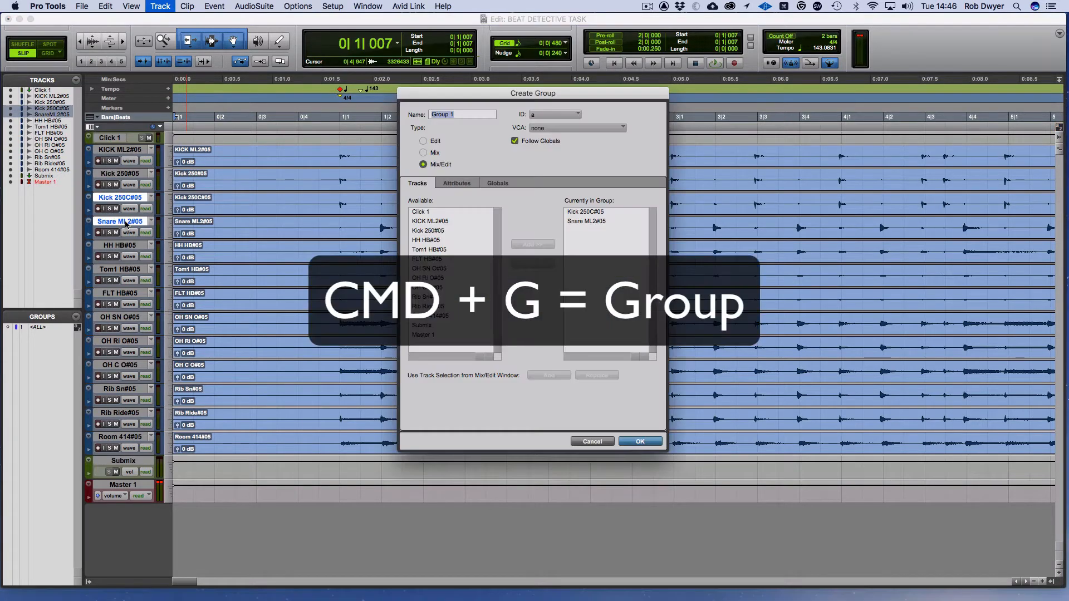
{"action": "type", "text": "Kick n Snare"}
{"action": "key", "text": "Return"}
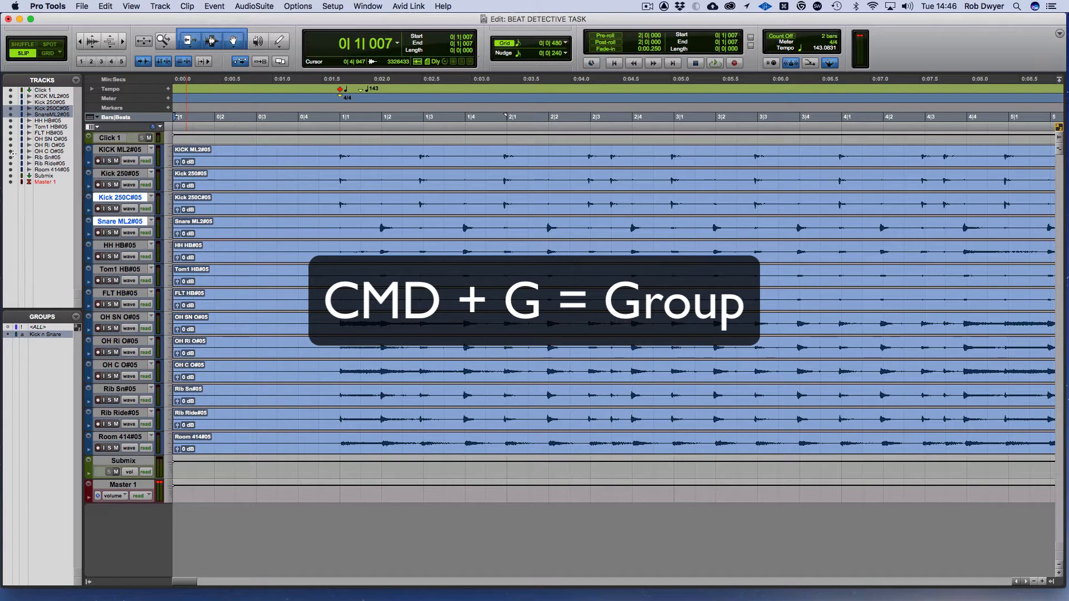
- Create a group named "Rest of Kit" from all drum tracks except Kick 250C and Snare ML2
{"action": "left_click", "coordinate": [102, 150]}
{"action": "left_click", "coordinate": [110, 437], "text": "shift"}
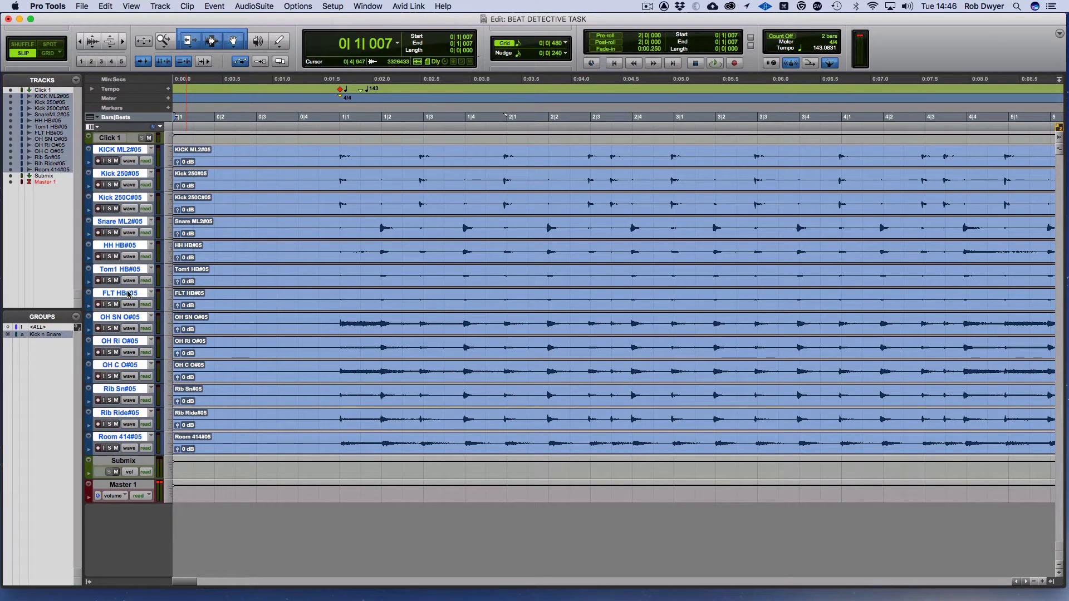
{"action": "left_click", "coordinate": [135, 223], "text": "super"}
{"action": "left_click", "coordinate": [137, 200], "text": "super"}
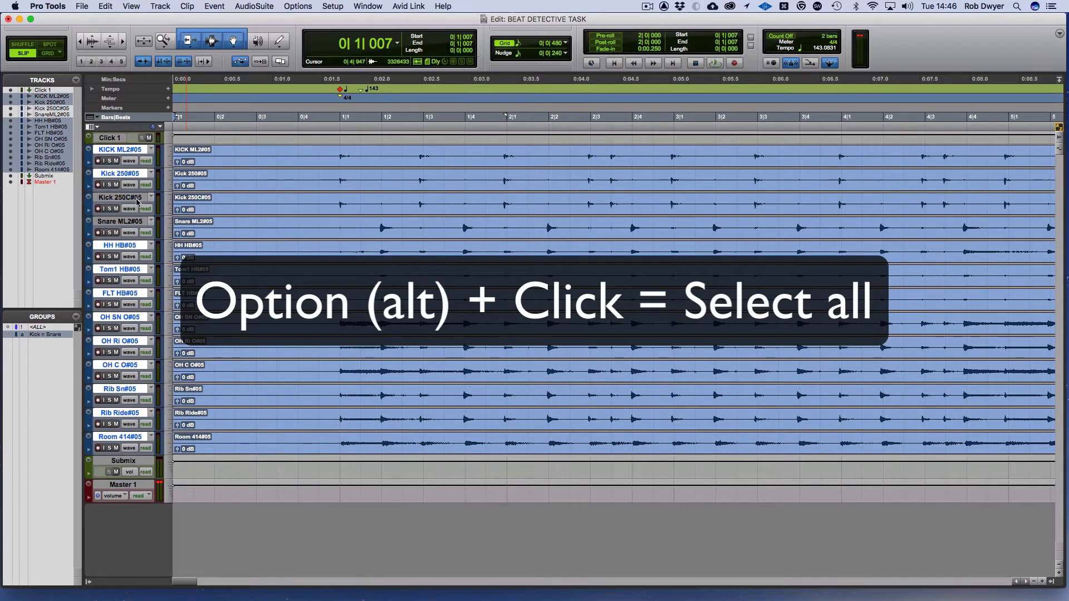
{"action": "key", "text": "super+g"}
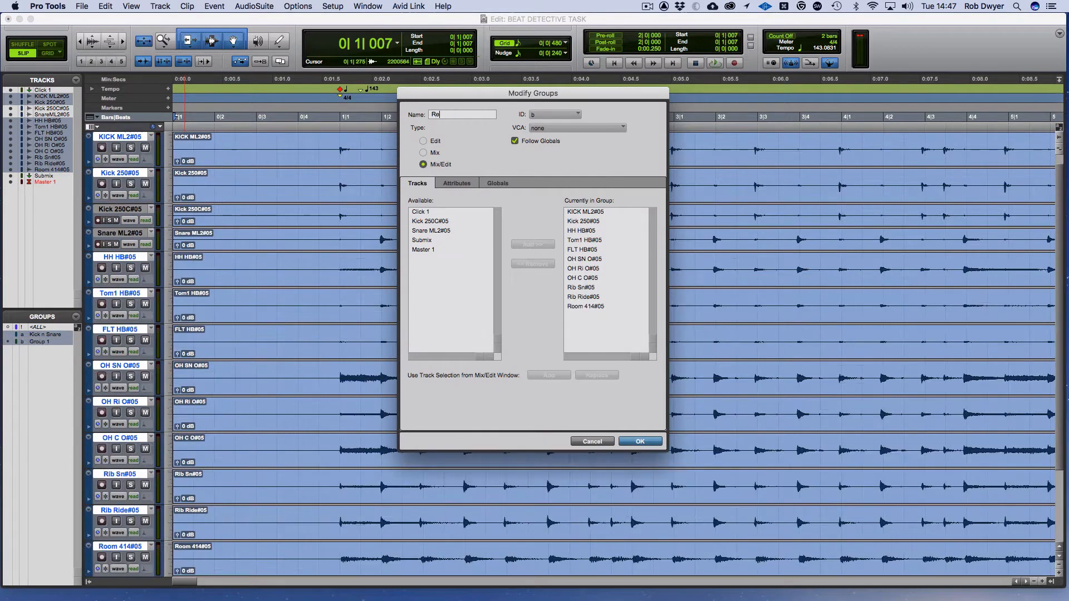
{"action": "type", "text": "st"}
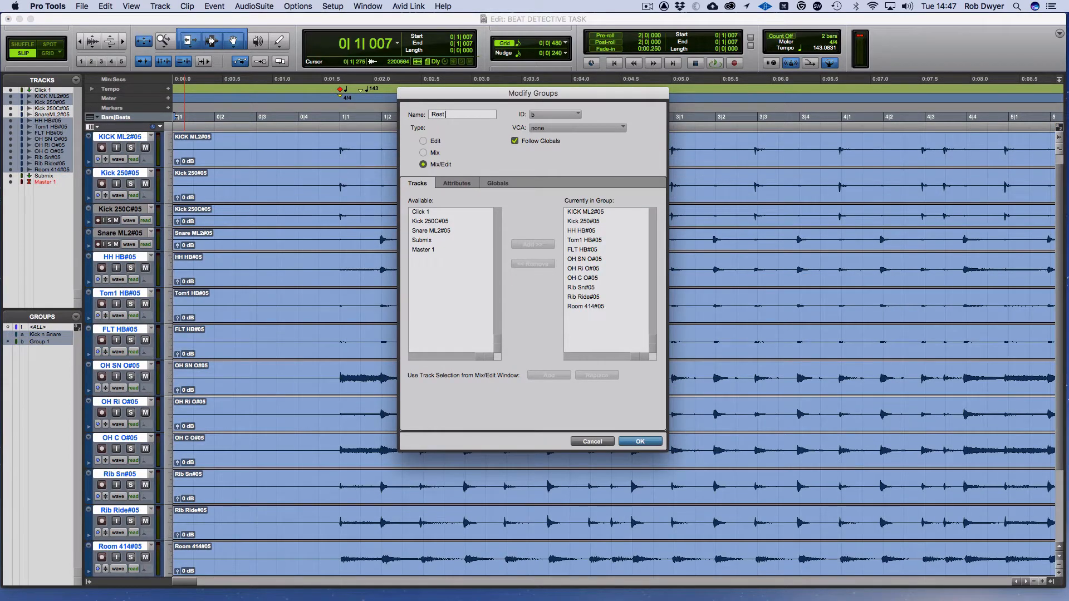
{"action": "type", "text": " of Kit"}
{"action": "key", "text": "Return"}
- Make Kick n Snare the only active group and open Beat Detective in Clip Separation mode
{"action": "left_click", "coordinate": [58, 336]}
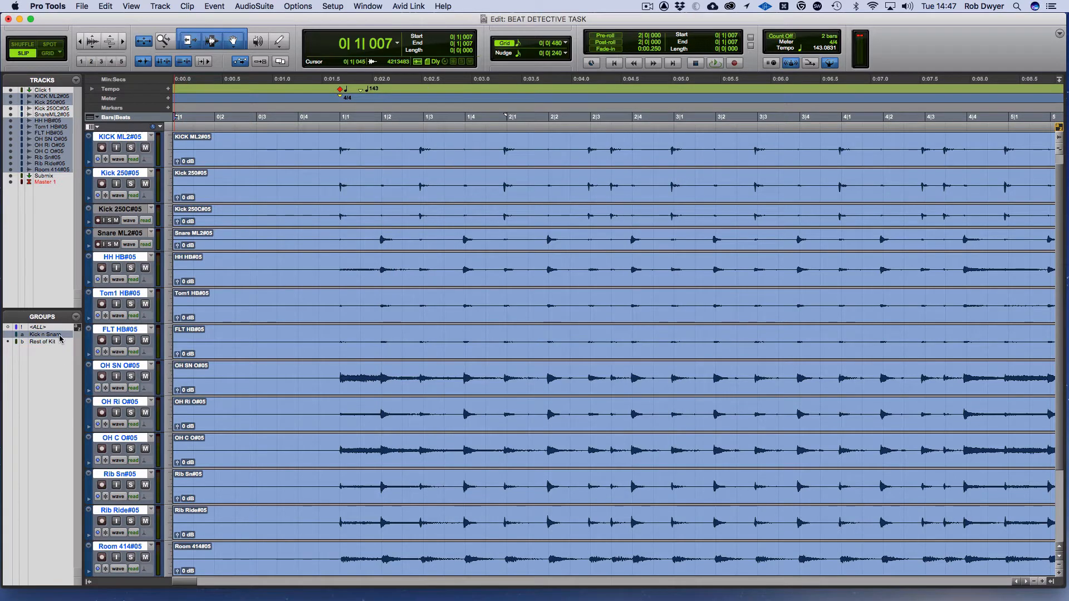
{"action": "left_click", "coordinate": [140, 210]}
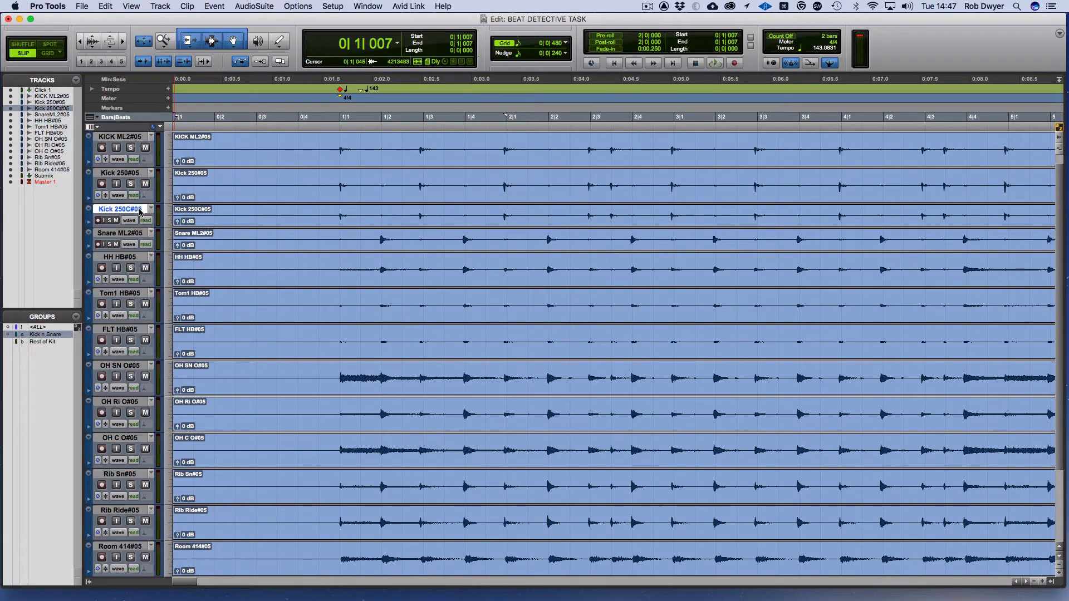
{"action": "left_click", "coordinate": [317, 221]}
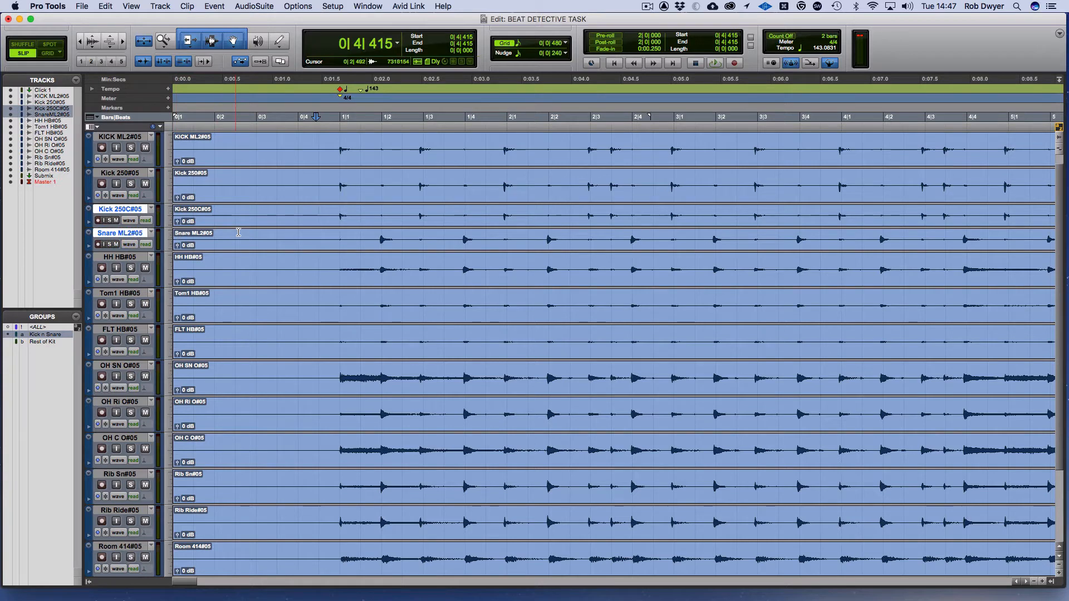
{"action": "key", "text": "super+8"}
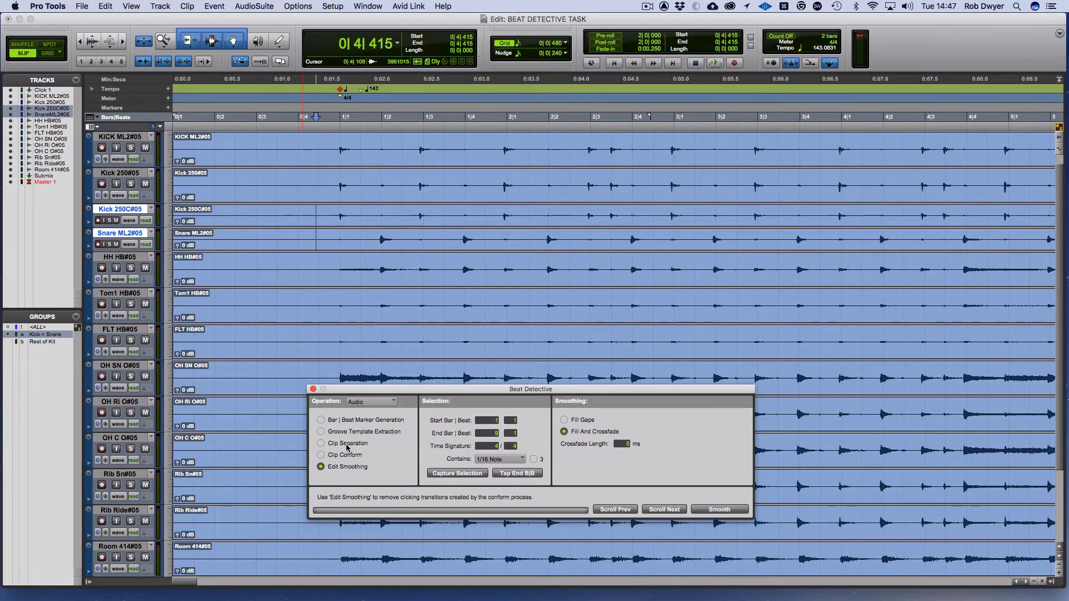
{"action": "left_click", "coordinate": [347, 444]}
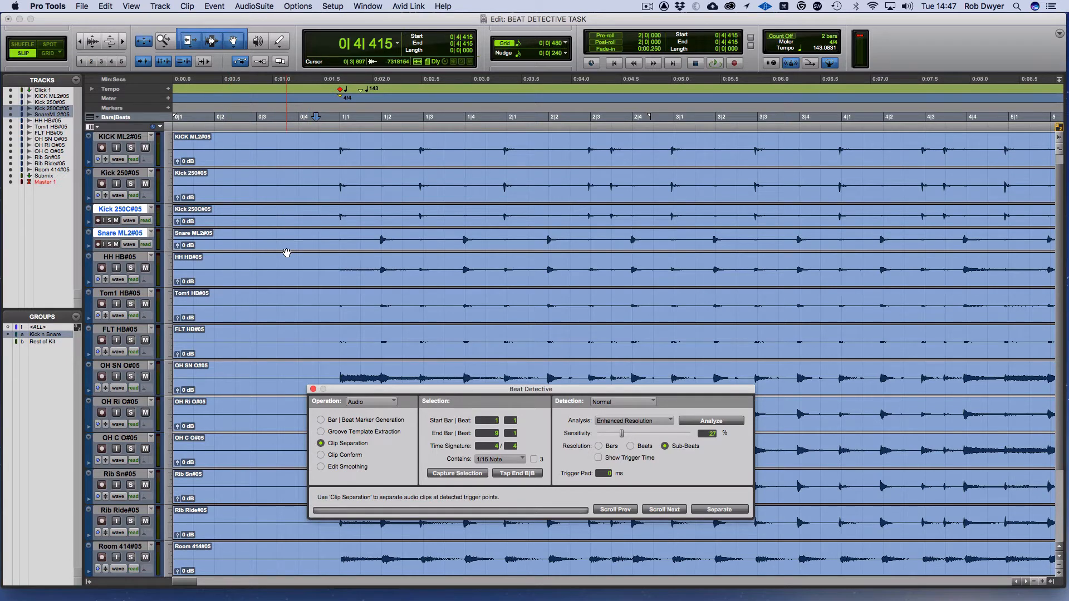
- Switch to Grid mode and select from bar 1 to bar 9 on the Kick 250C and Snare tracks
{"action": "key", "text": "Tab"}
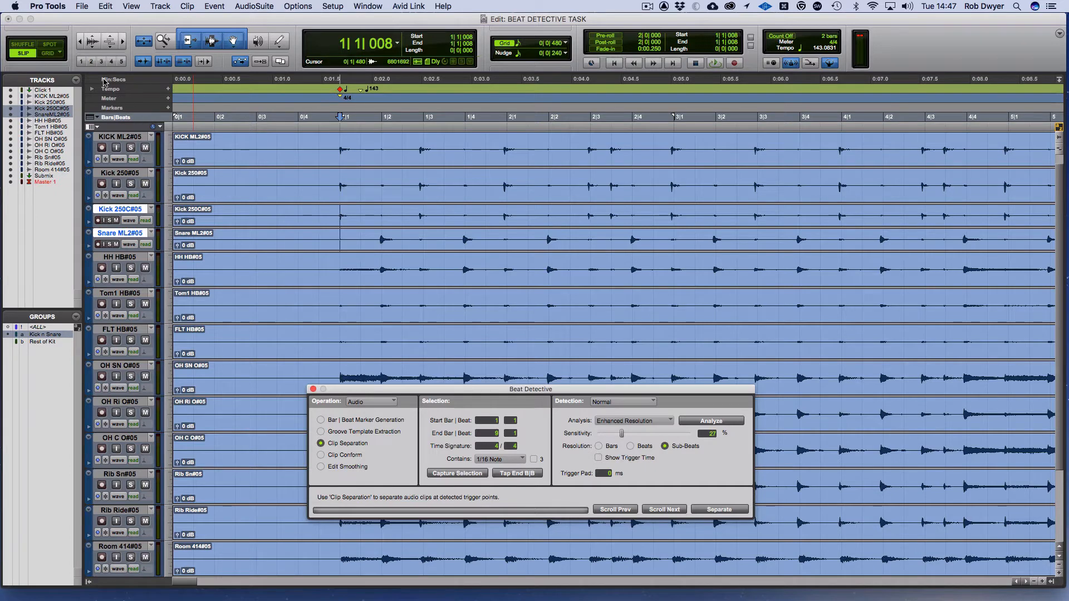
{"action": "left_click", "coordinate": [51, 55]}
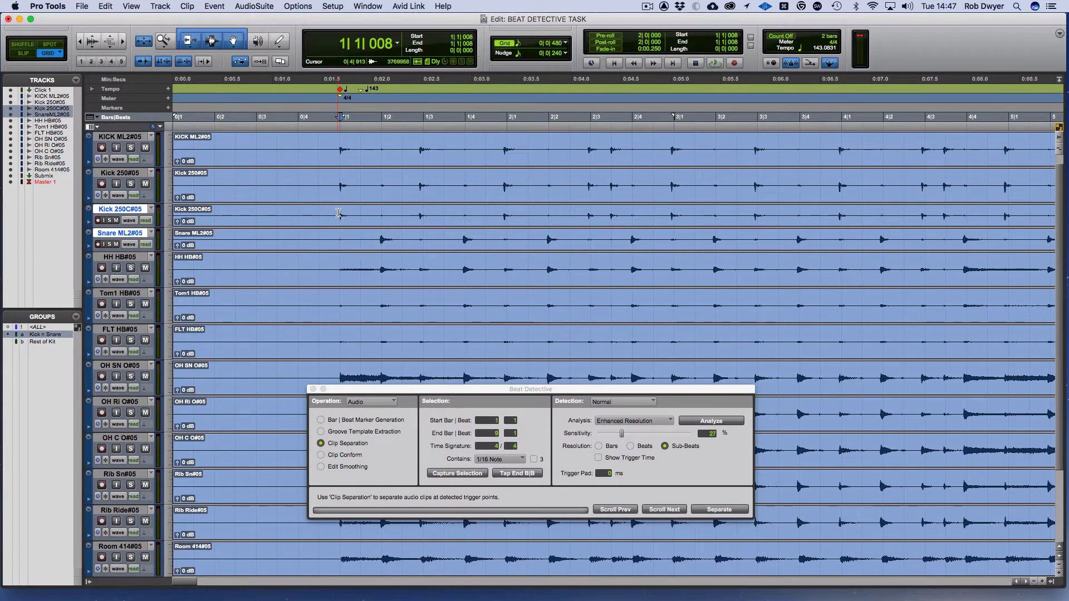
{"action": "left_click_drag", "start_coordinate": [340, 212], "coordinate": [996, 246]}
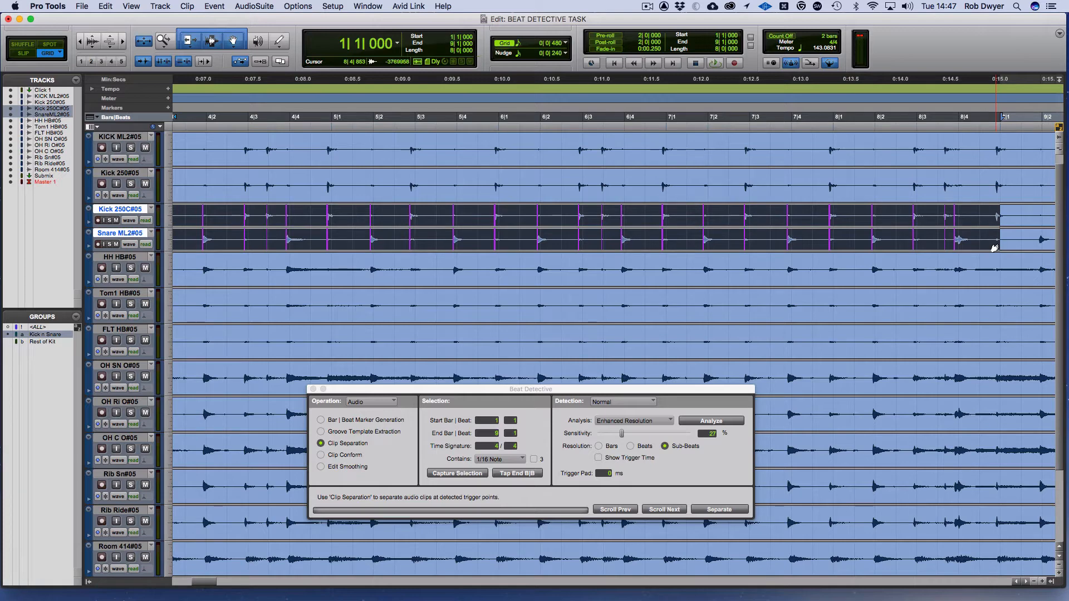
{"action": "key", "text": "super+bracketleft"}
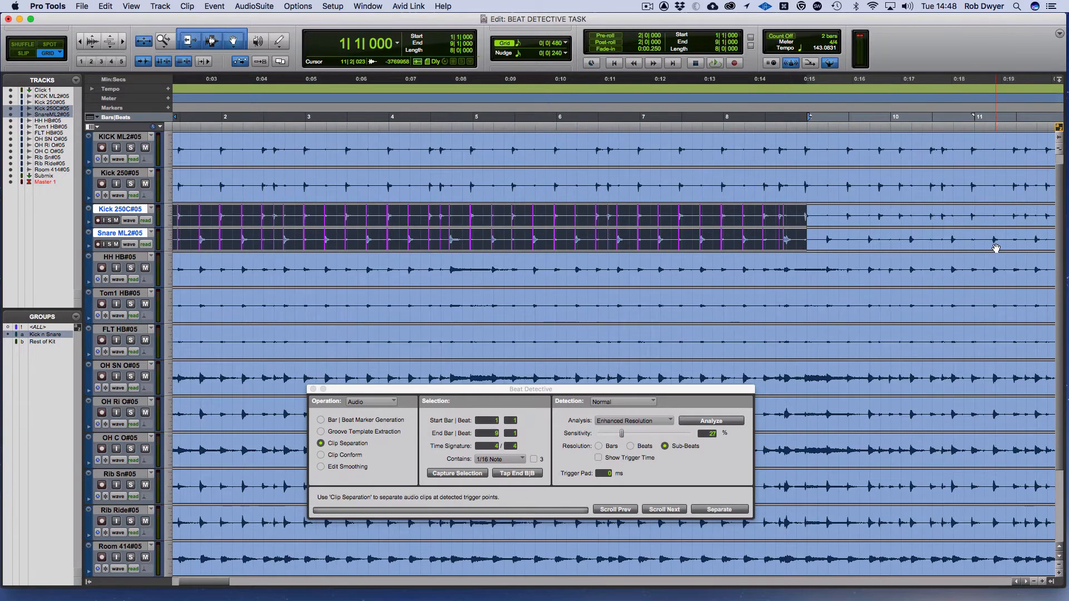
{"action": "scroll", "coordinate": [687, 290], "scroll_direction": "left", "scroll_amount": 5}
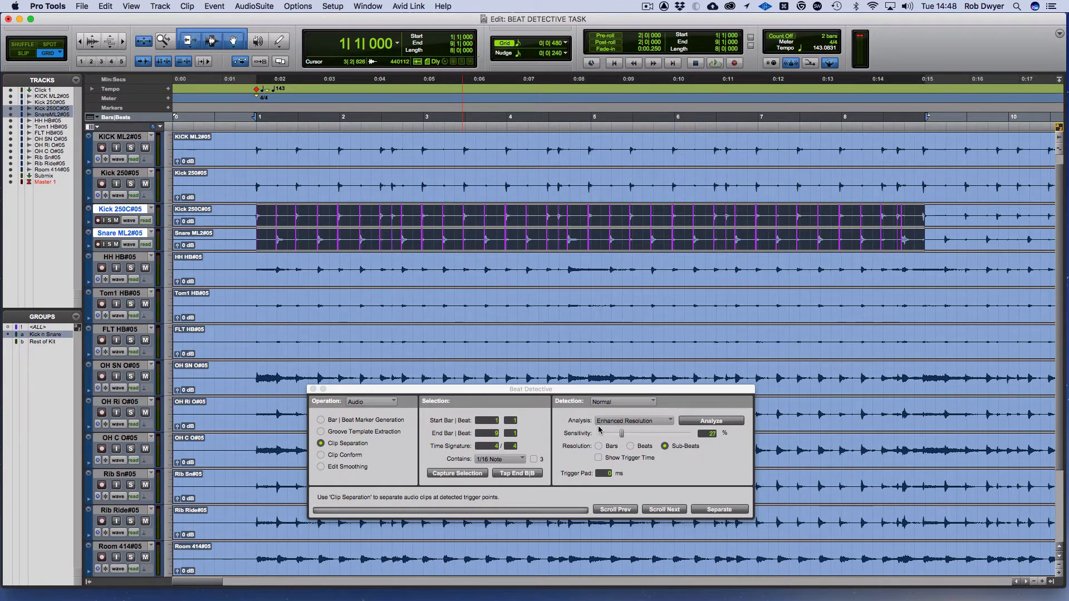
- Reset the detection sensitivity to 0%, analyze the bar 1 to 9 selection with Enhanced Resolution, and raise the sensitivity to 19%
{"action": "left_click_drag", "start_coordinate": [622, 433], "coordinate": [563, 437]}
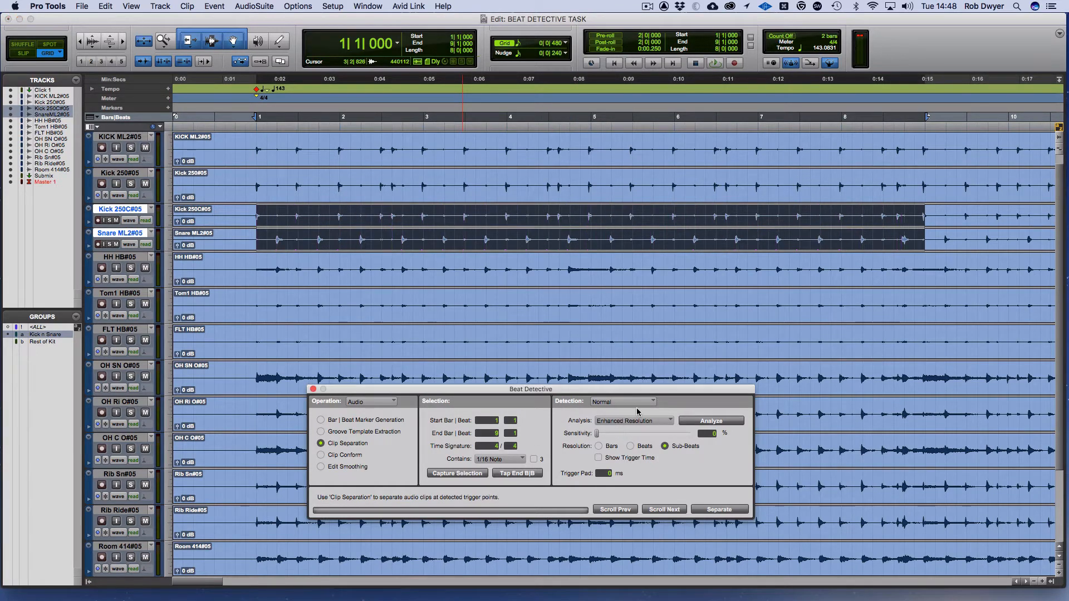
{"action": "left_click_drag", "start_coordinate": [467, 388], "coordinate": [489, 253]}
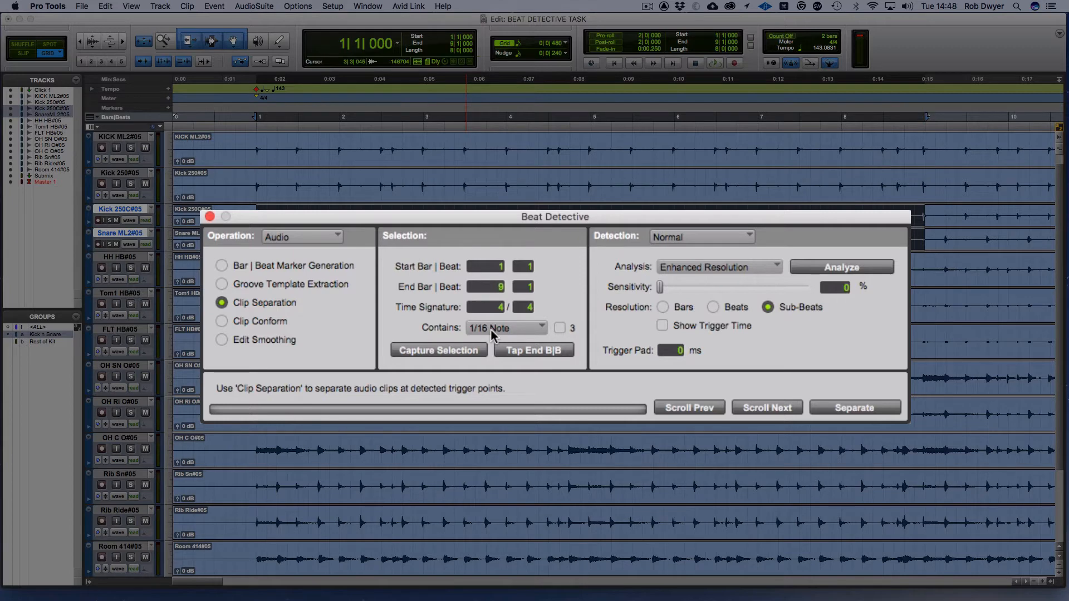
{"action": "left_click", "coordinate": [824, 267]}
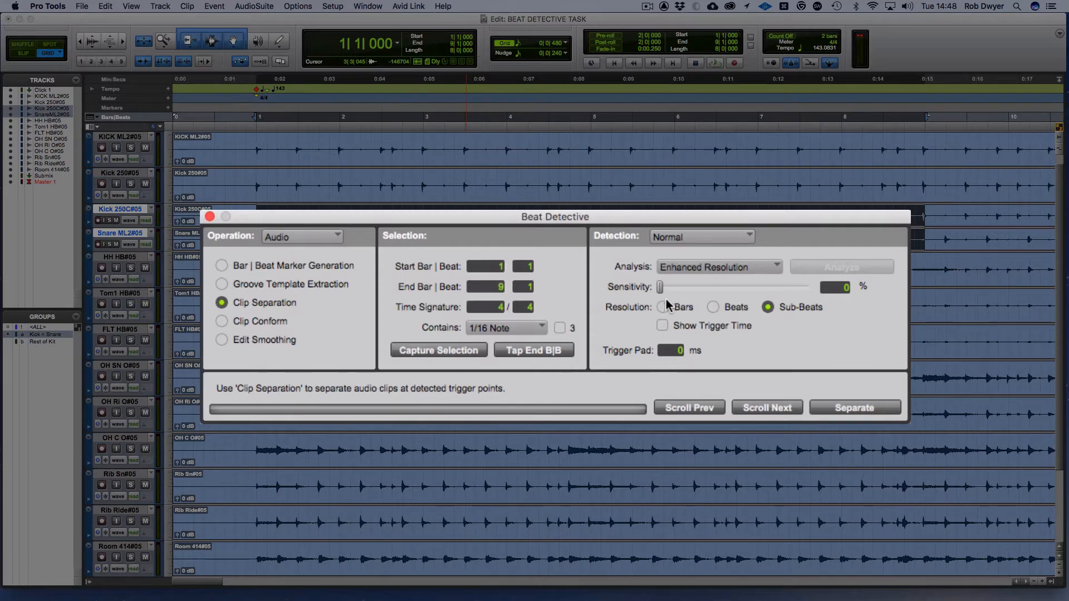
{"action": "left_click_drag", "start_coordinate": [660, 287], "coordinate": [638, 307]}
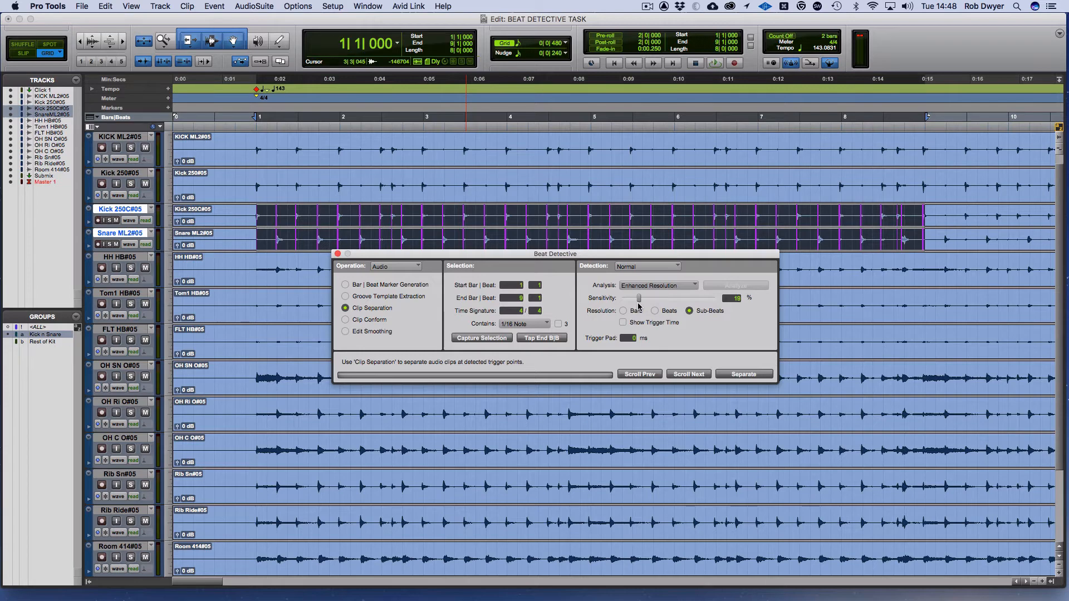
{"action": "left_click_drag", "start_coordinate": [555, 258], "coordinate": [548, 299]}
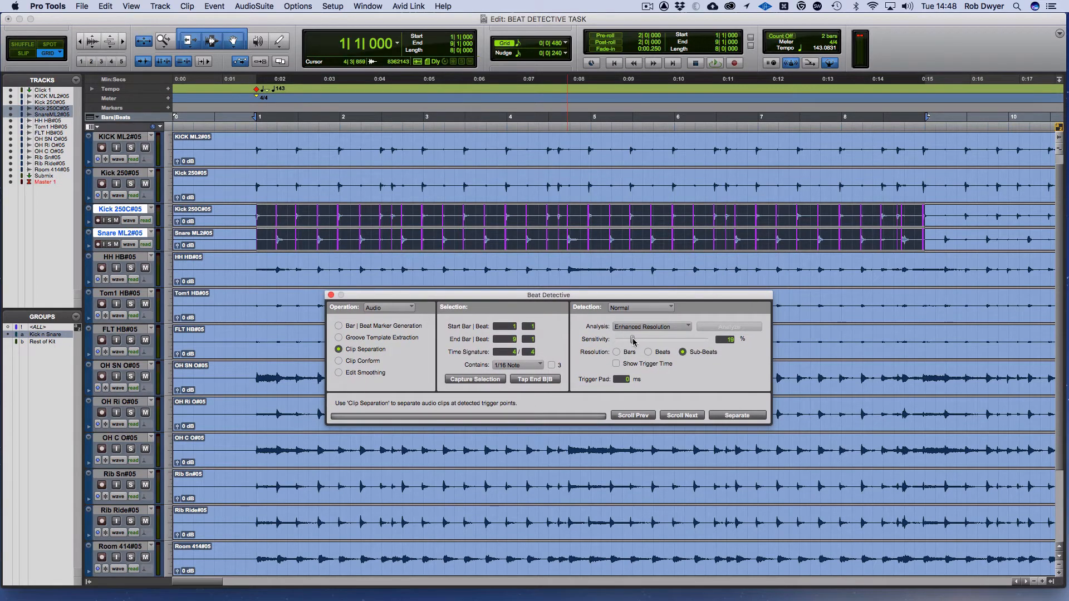
- Try the Beats resolution, return it to Sub-Beats, and set the detection sensitivity to 24%
{"action": "left_click_drag", "start_coordinate": [633, 342], "coordinate": [639, 343]}
{"action": "left_click", "coordinate": [649, 352]}
{"action": "mouse_move", "coordinate": [639, 345]}
{"action": "left_mouse_down"}
{"action": "mouse_move", "coordinate": [718, 354]}
{"action": "mouse_move", "coordinate": [633, 351]}
{"action": "left_mouse_up"}
{"action": "left_click", "coordinate": [683, 352]}
{"action": "left_click_drag", "start_coordinate": [633, 340], "coordinate": [638, 340]}
- Activate the Rest of Kit group, extend the selection to all drum tracks, and separate the clips at the detected triggers
{"action": "left_click", "coordinate": [40, 344]}
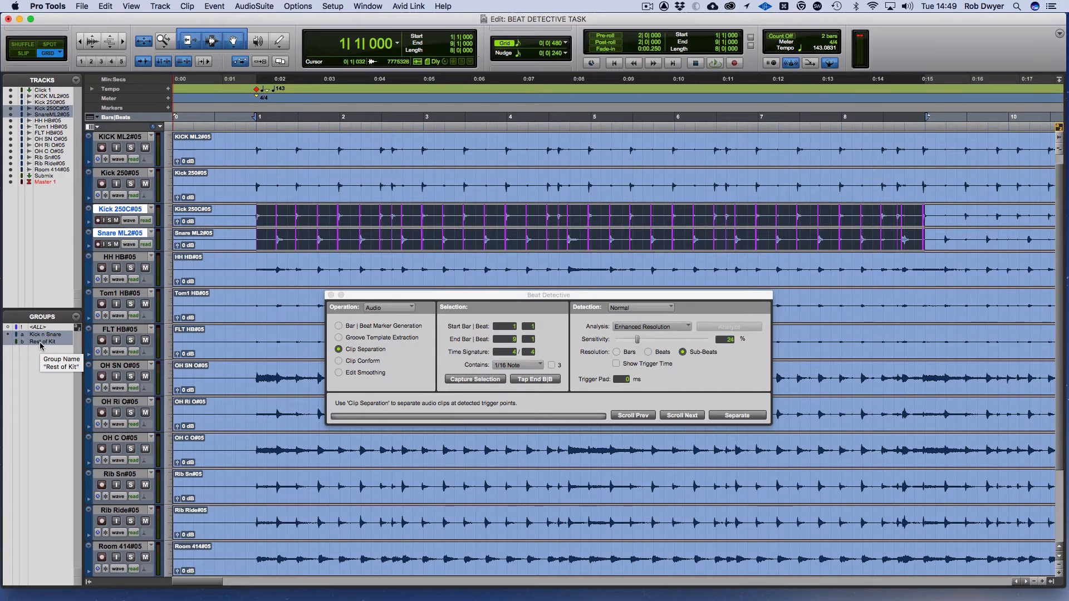
{"action": "key", "text": "shift+semicolon"}
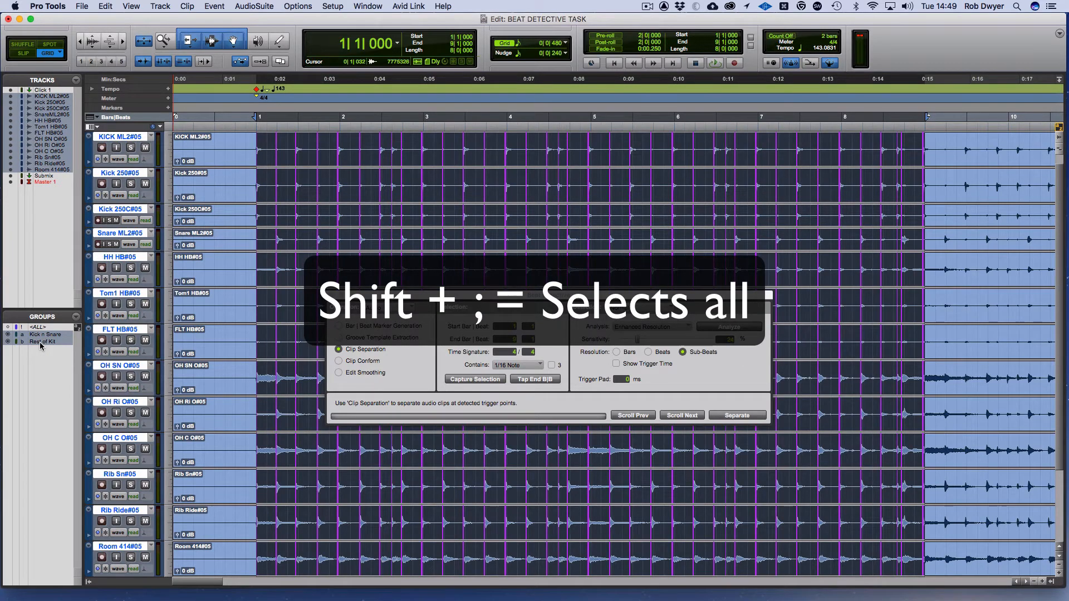
{"action": "left_click", "coordinate": [721, 417]}
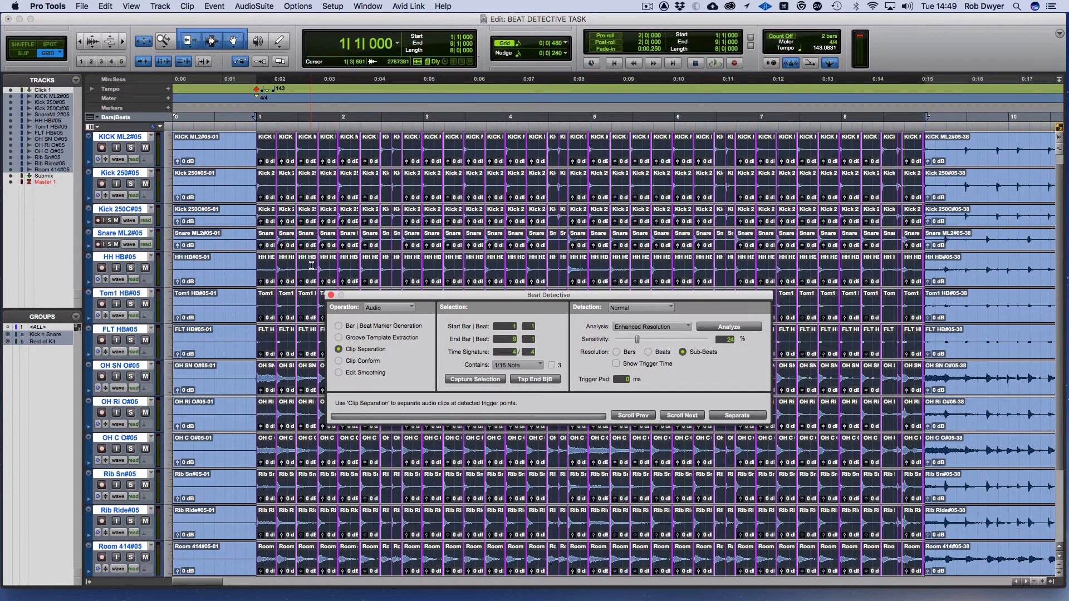
- Conform the separated clips in bars 1 to 9 with the Standard option and smooth the edits with Fill And Crossfade
{"action": "left_click", "coordinate": [363, 365]}
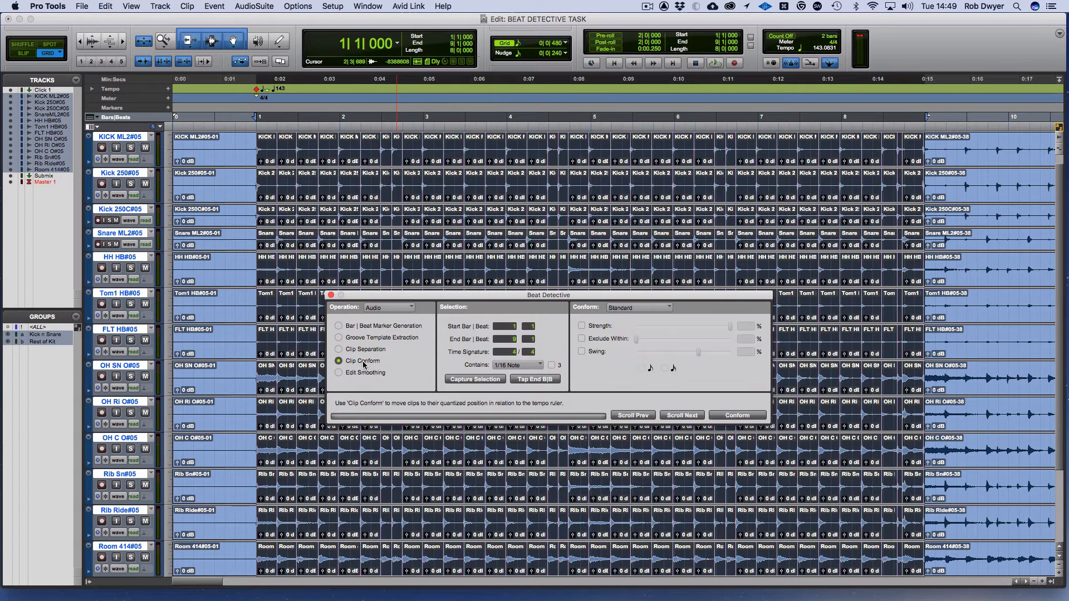
{"action": "left_click", "coordinate": [727, 417]}
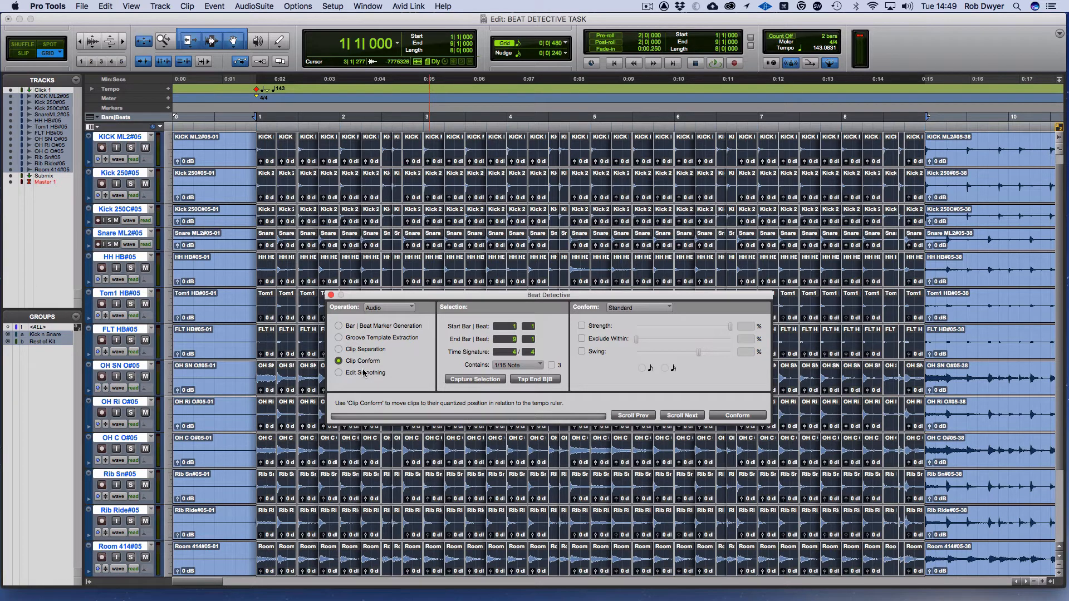
{"action": "left_click", "coordinate": [339, 373]}
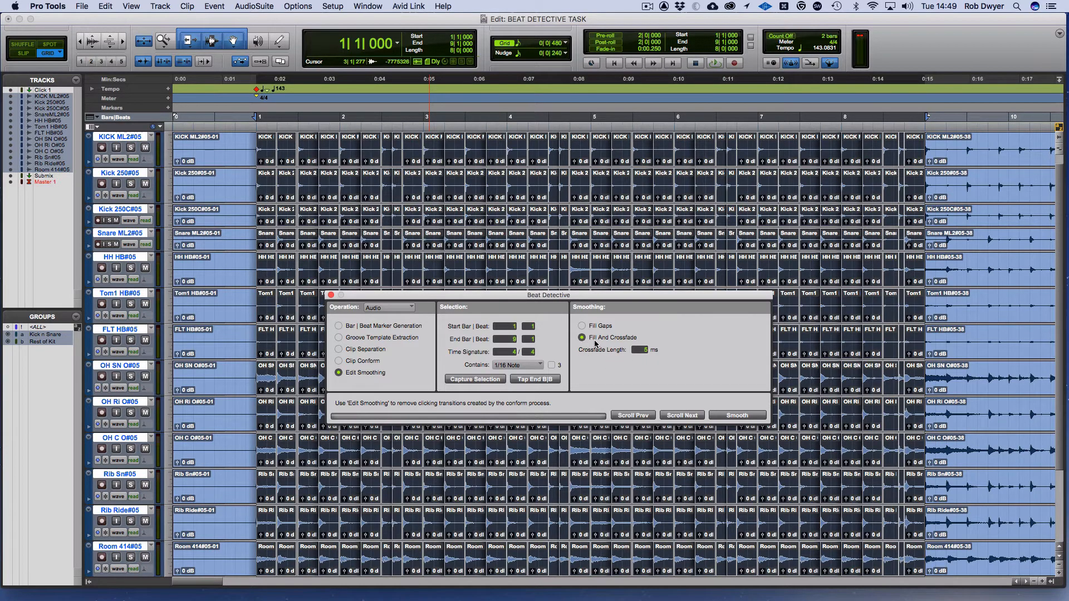
{"action": "left_click", "coordinate": [736, 416]}
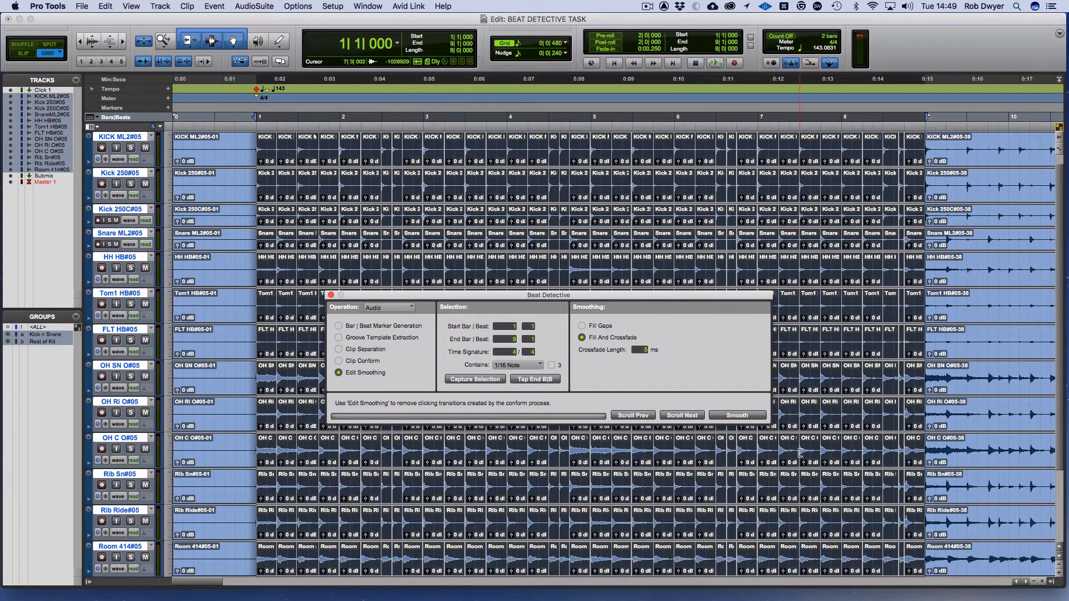
- Play back the conformed drums from bar 1 through bar 8 to check their timing
{"action": "key", "text": "space"}
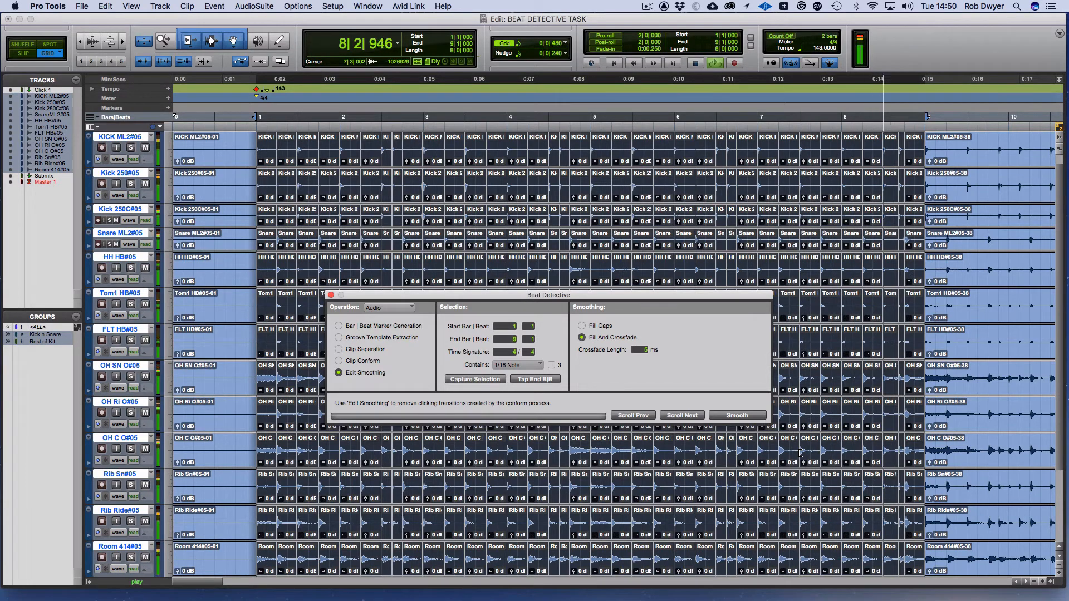
{"action": "key", "text": "space"}
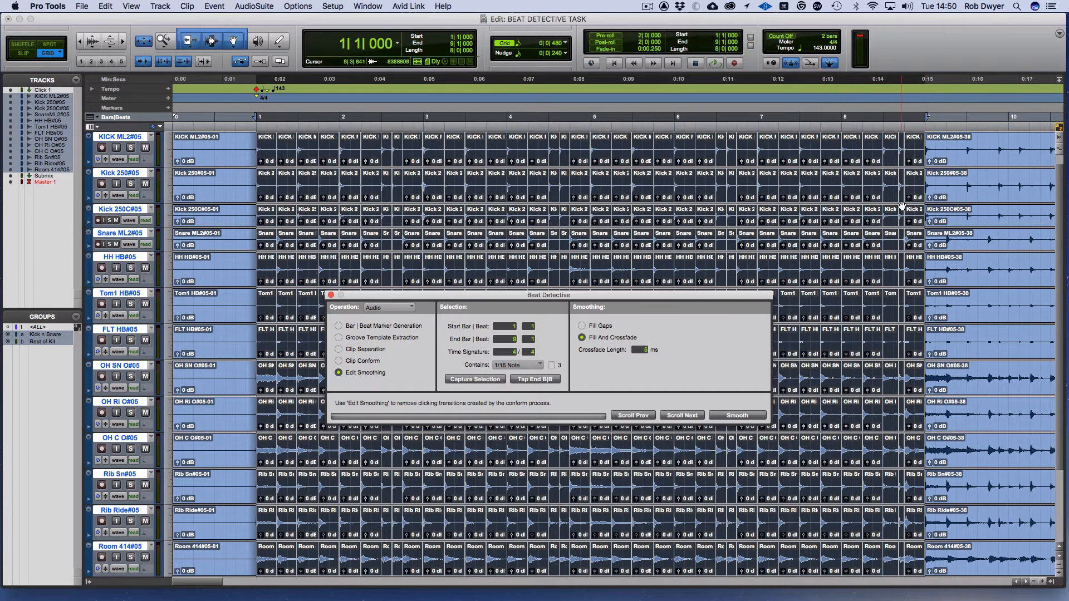
- Select bars 9 to 17 on the Kick 250C and Snare tracks, then capture and analyze the selection with 31% sensitivity
{"action": "scroll", "coordinate": [902, 207], "scroll_direction": "right", "scroll_amount": 10}
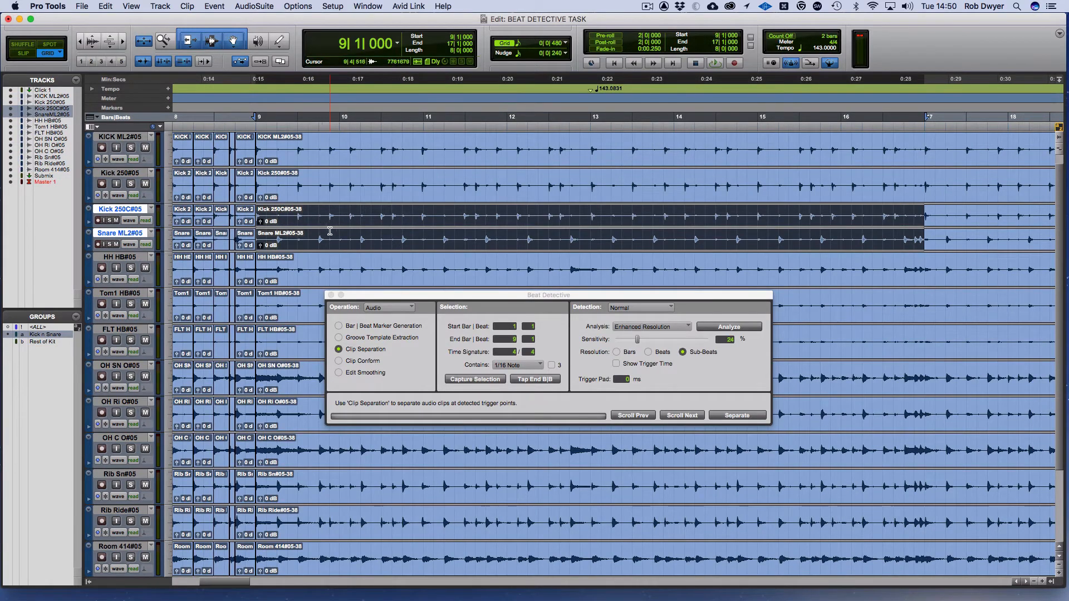
{"action": "left_click", "coordinate": [480, 381]}
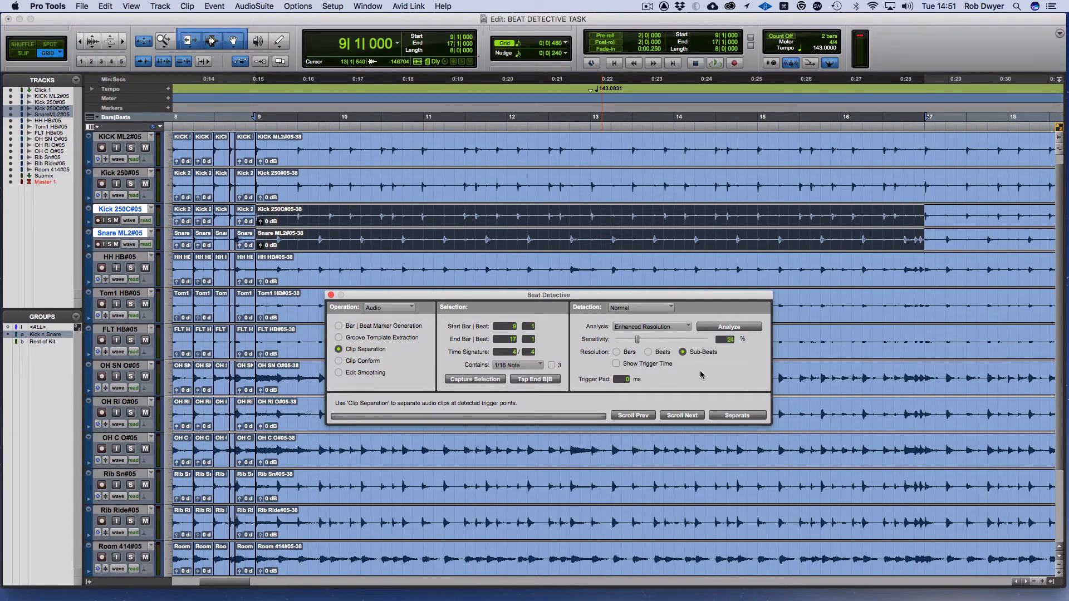
{"action": "left_click", "coordinate": [755, 328]}
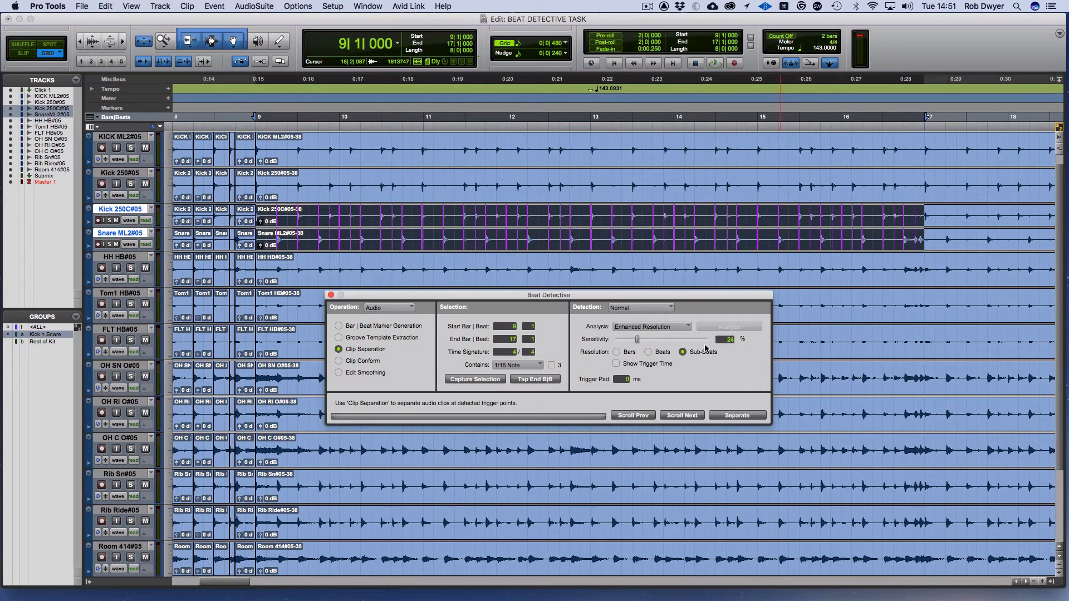
{"action": "left_click_drag", "start_coordinate": [638, 341], "coordinate": [644, 342]}
- Activate the Rest of Kit group to include all drum tracks and separate bars 9 to 17 at the detected triggers
{"action": "left_click", "coordinate": [36, 343]}
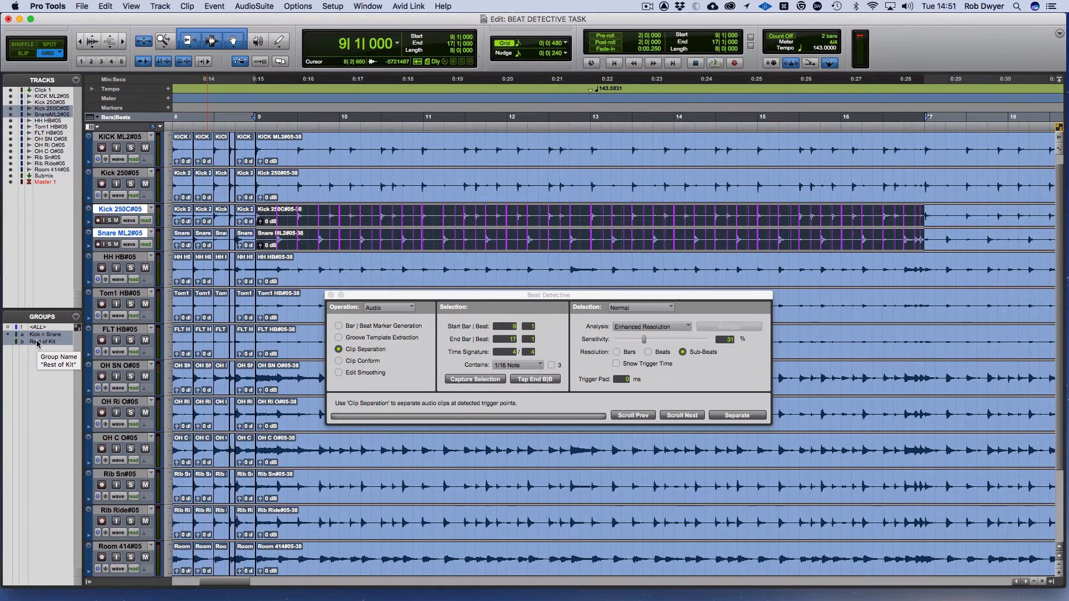
{"action": "left_click", "coordinate": [37, 341], "text": "shift"}
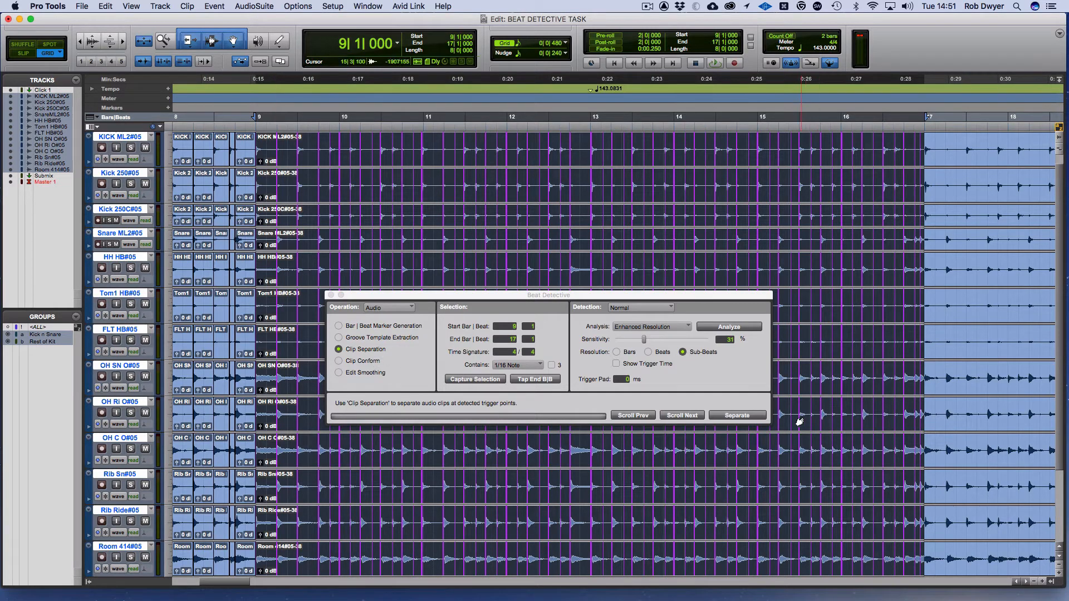
{"action": "left_click", "coordinate": [747, 416]}
{"action": "left_click", "coordinate": [747, 416]}
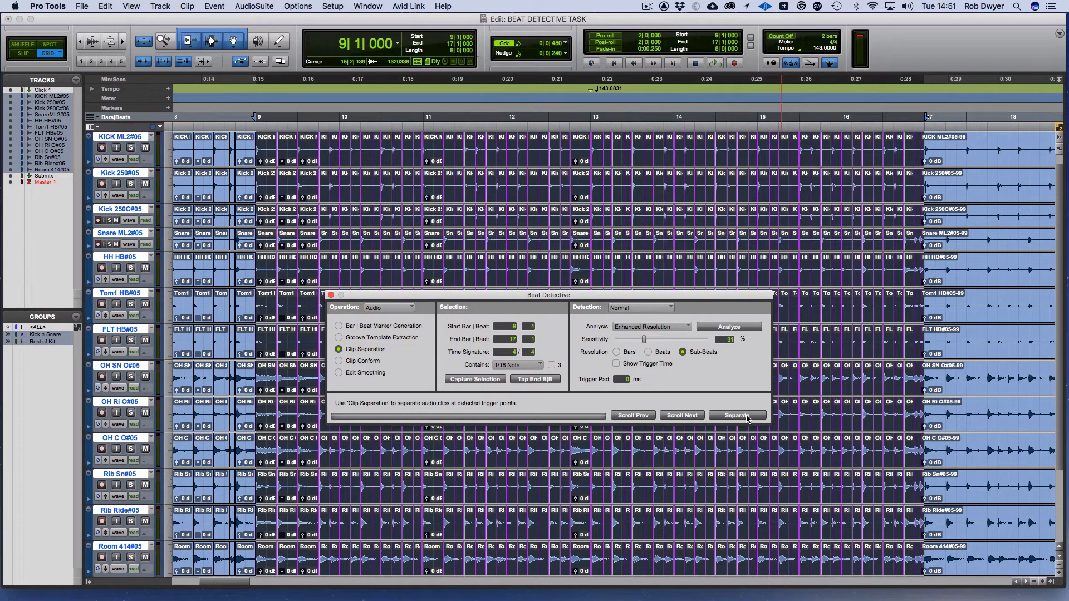
- Conform the separated clips in bars 9 to 17 to the grid and smooth them with Fill And Crossfade
{"action": "left_click", "coordinate": [339, 361]}
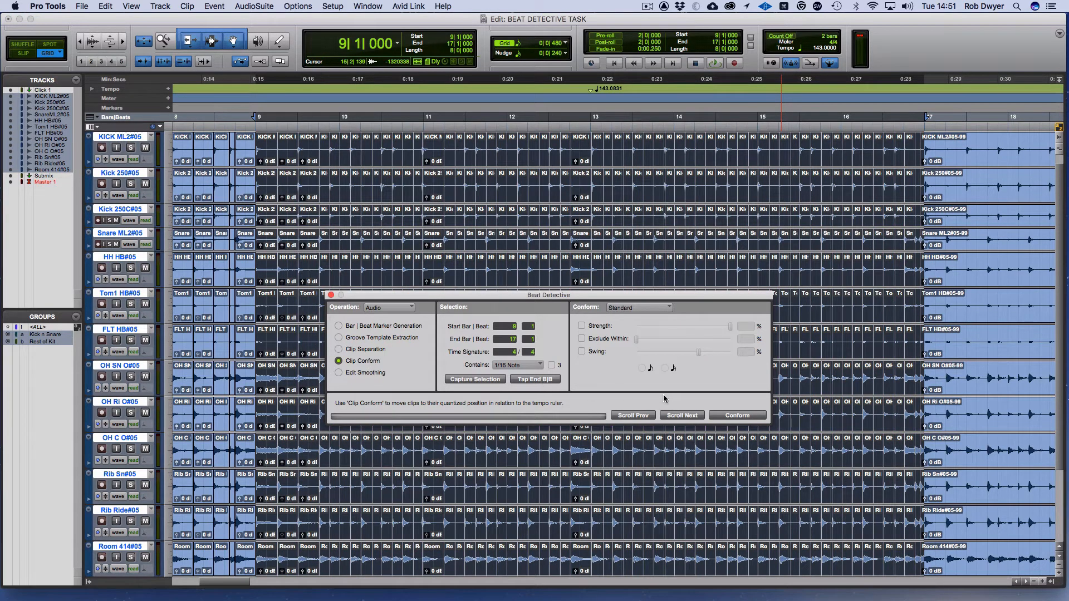
{"action": "left_click", "coordinate": [730, 417]}
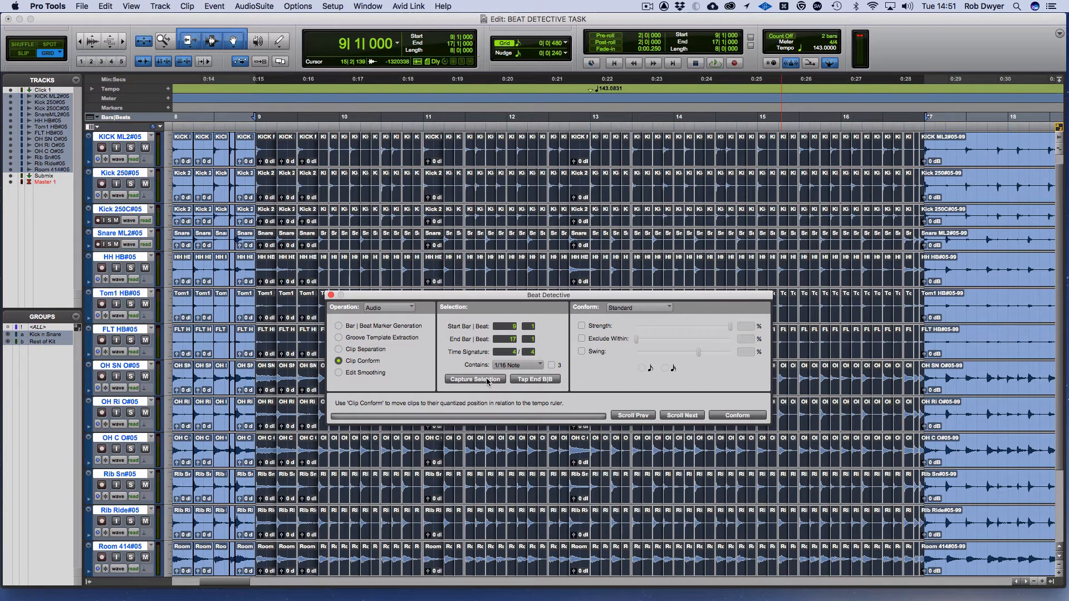
{"action": "left_click", "coordinate": [383, 374]}
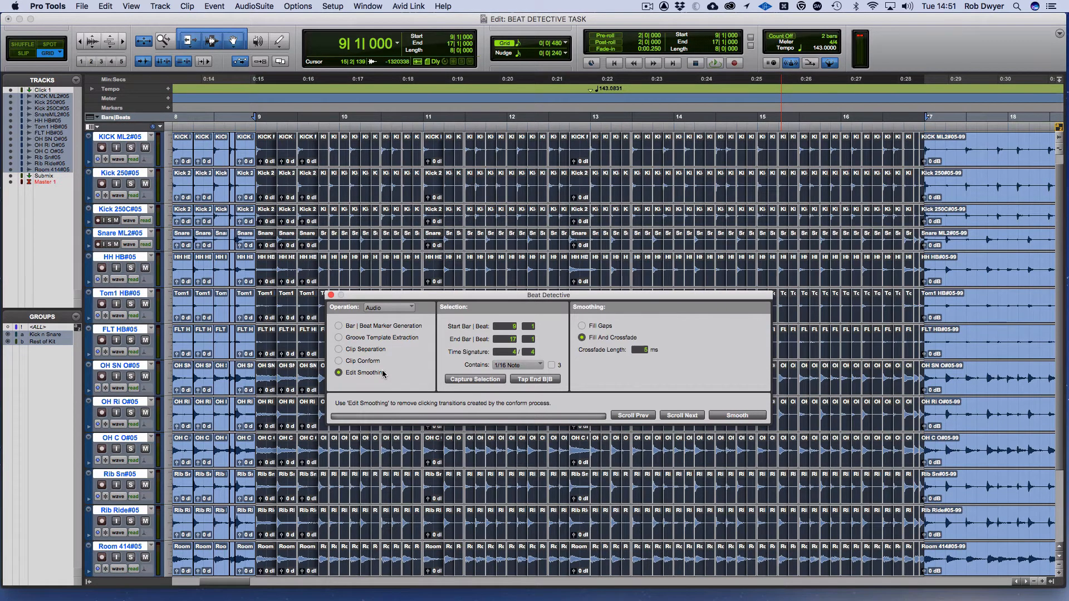
{"action": "left_click", "coordinate": [728, 416]}
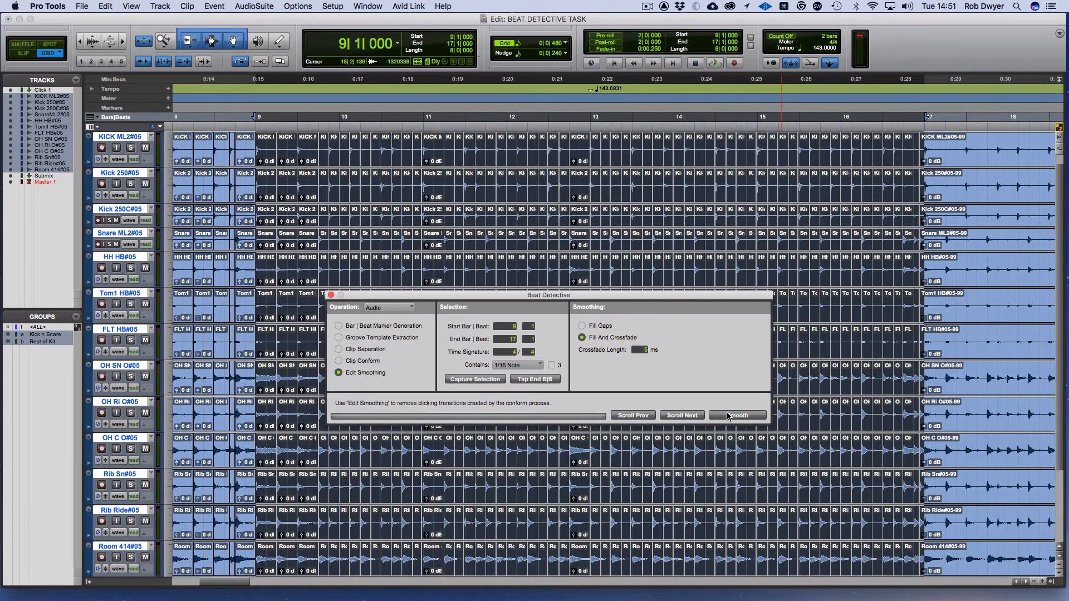
- Move the Beat Detective window aside, play back the edited drums from bar 1 to bar 17, and mute the Click 1 track
{"action": "left_click_drag", "start_coordinate": [467, 299], "coordinate": [535, 338]}
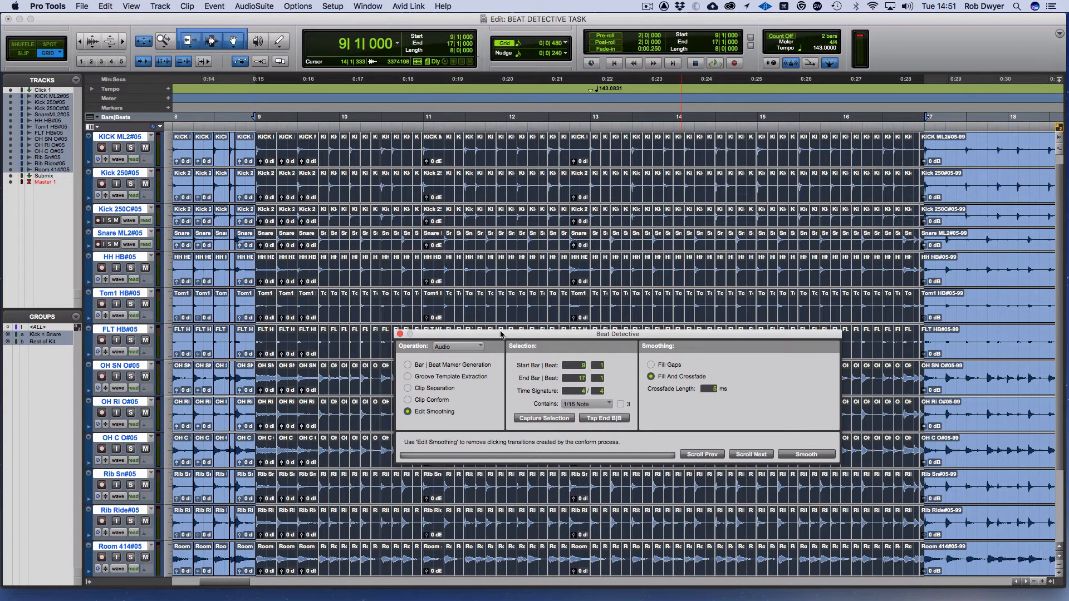
{"action": "mouse_move", "coordinate": [257, 117]}
{"action": "left_mouse_down"}
{"action": "mouse_move", "coordinate": [177, 117]}
{"action": "mouse_move", "coordinate": [255, 117]}
{"action": "left_mouse_up"}
{"action": "key", "text": "space"}
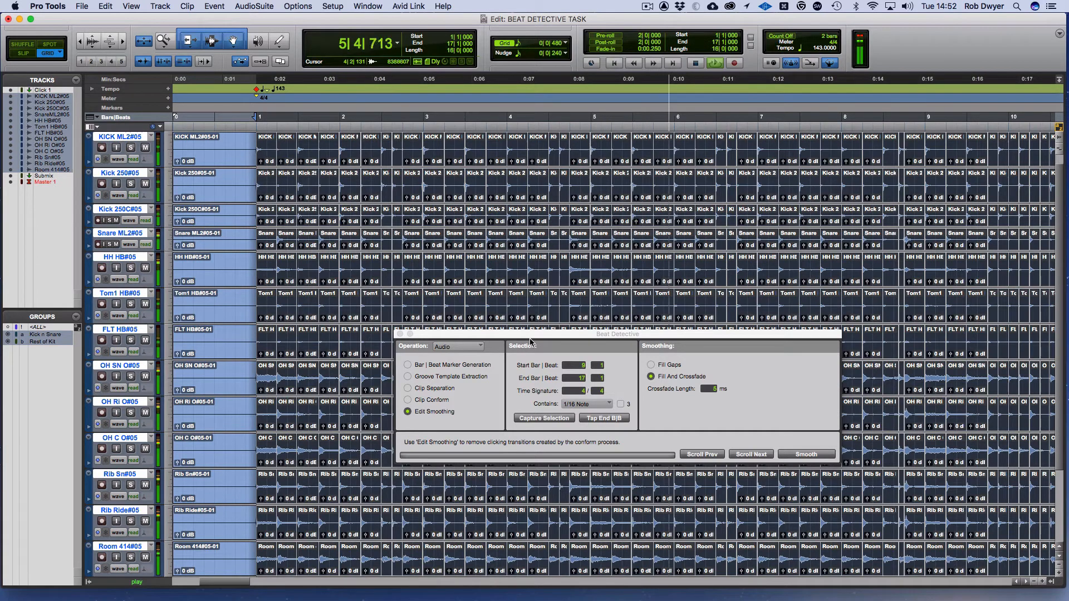
{"action": "scroll", "coordinate": [196, 332], "scroll_direction": "up", "scroll_amount": 1}
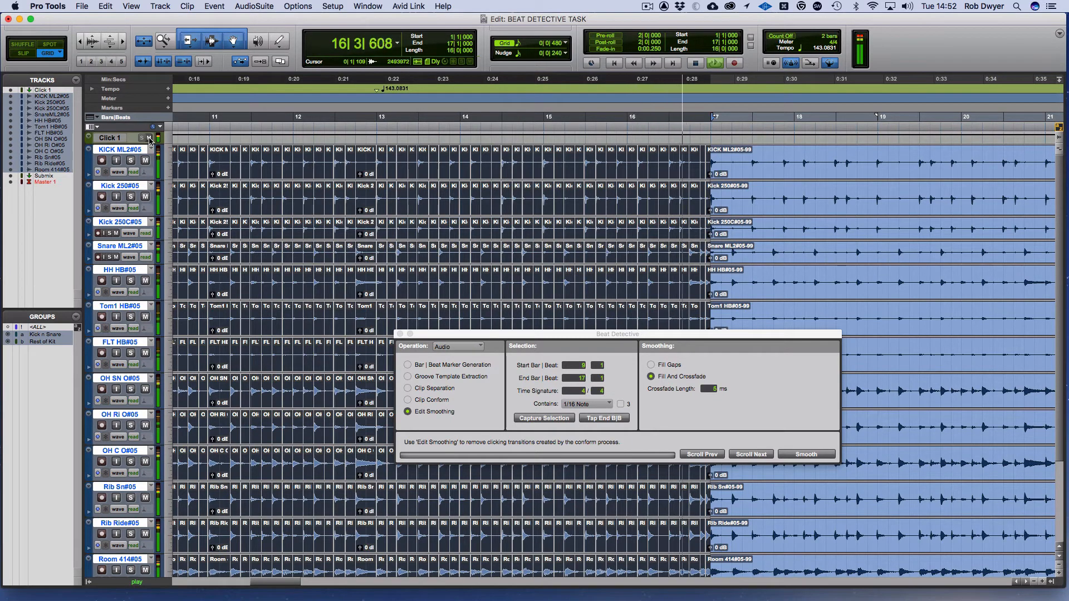
{"action": "key", "text": "space"}
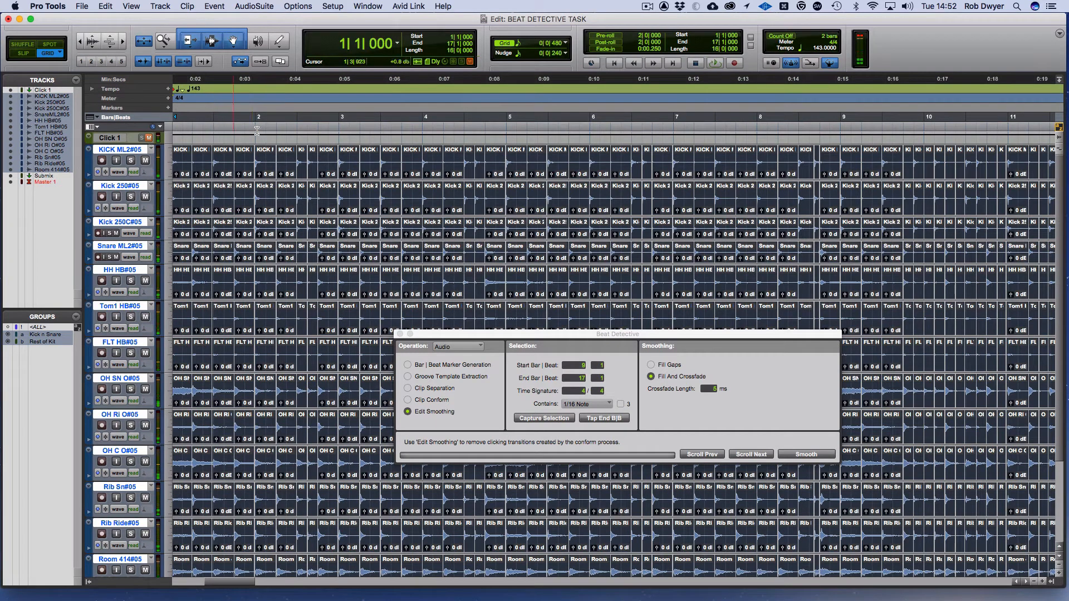
- Zoom in on the first drum edits around the start of bar 1 and close Beat Detective
{"action": "left_click", "coordinate": [182, 160]}
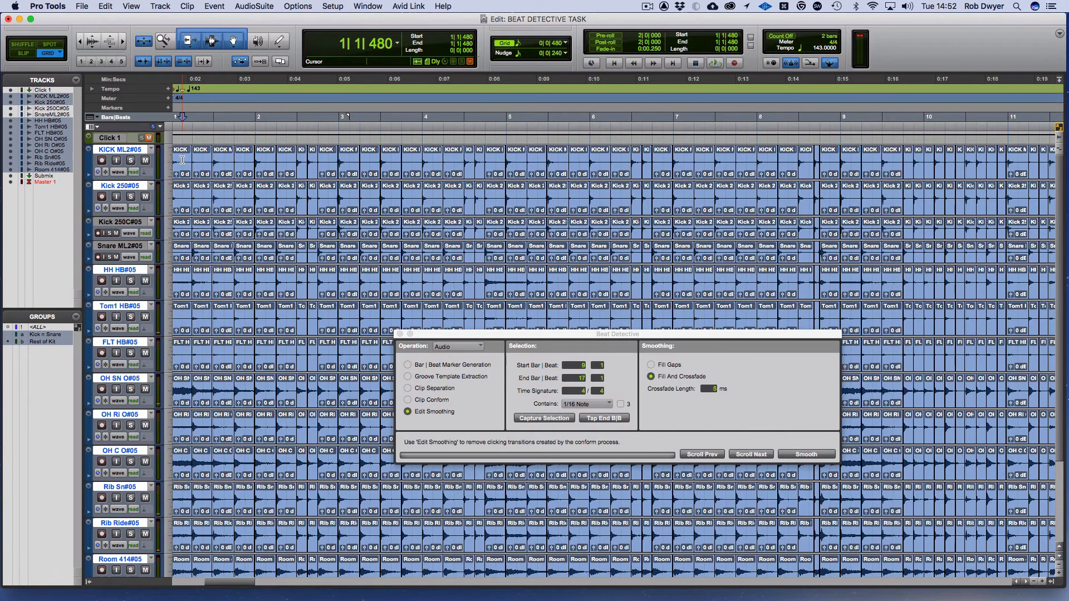
{"action": "key", "text": "t"}
{"action": "key", "text": "t"}
{"action": "key", "text": "t"}
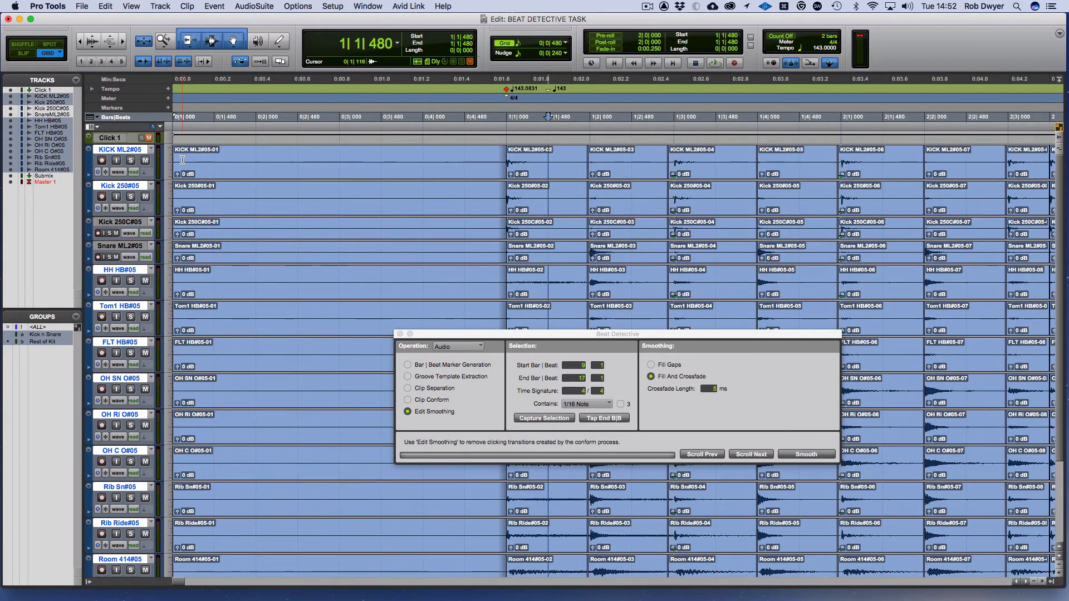
{"action": "left_click", "coordinate": [400, 334]}
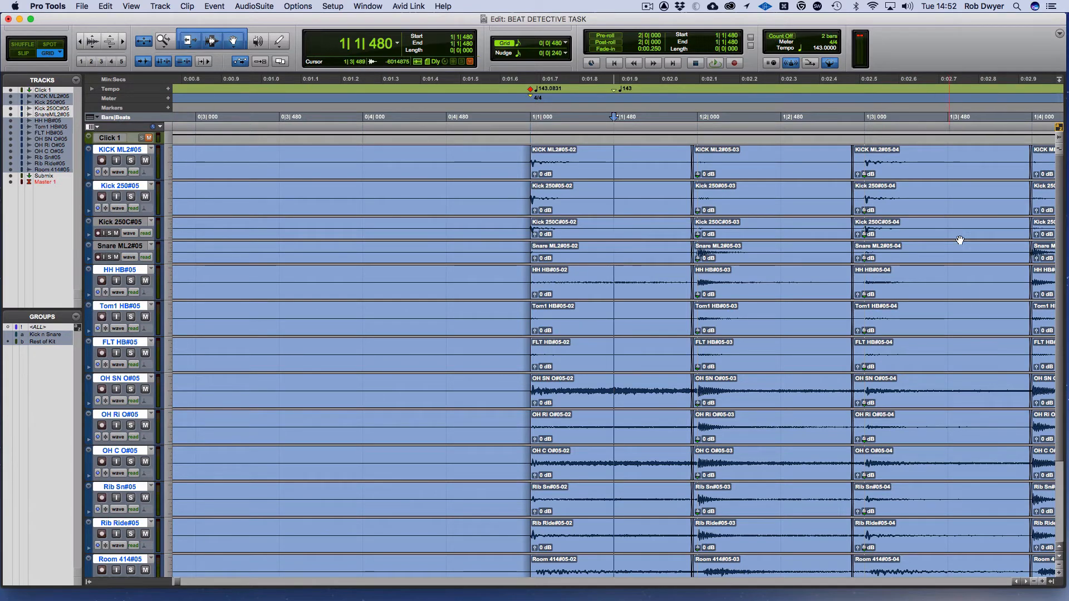
- Shrink the track heights, select every drum track from KICK ML2 to Room 414, and create a Mix/Edit group named All Drums
{"action": "key", "text": "ctrl+Down"}
{"action": "key", "text": "ctrl+Down"}
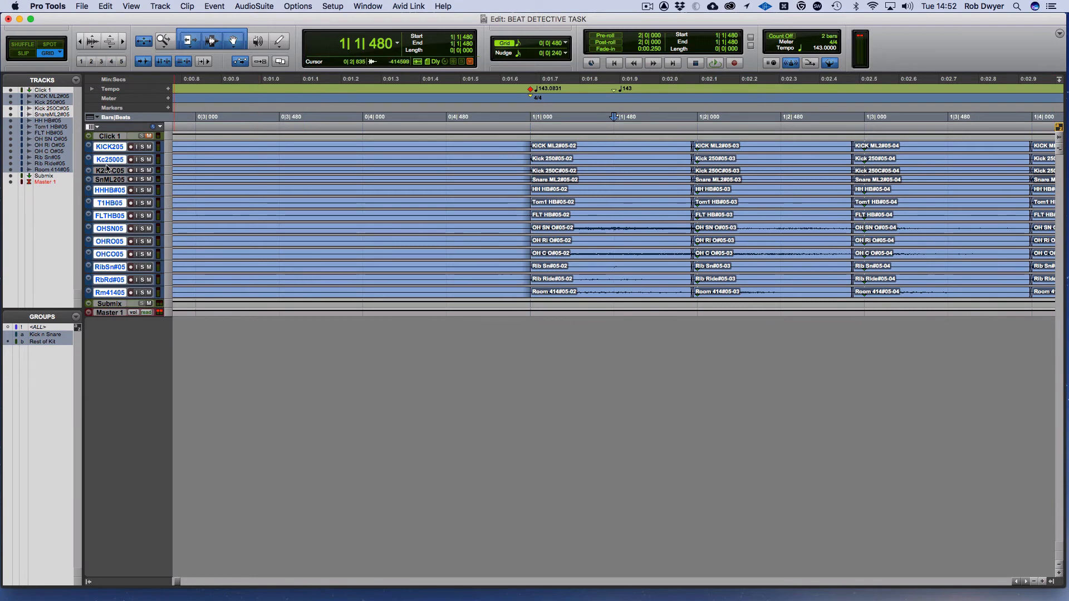
{"action": "key", "text": "super+g"}
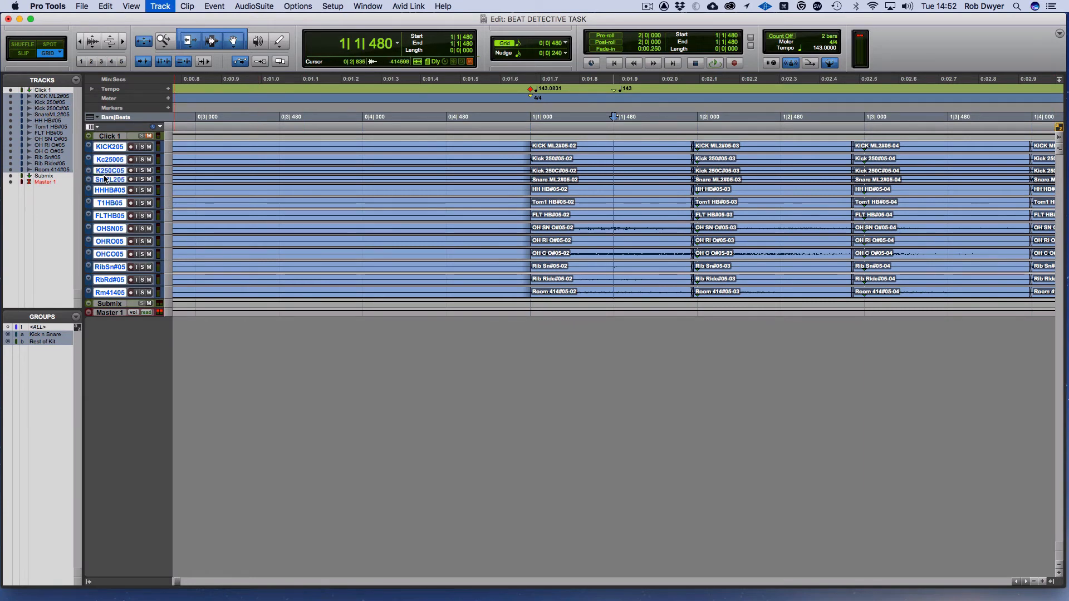
{"action": "type", "text": "All D"}
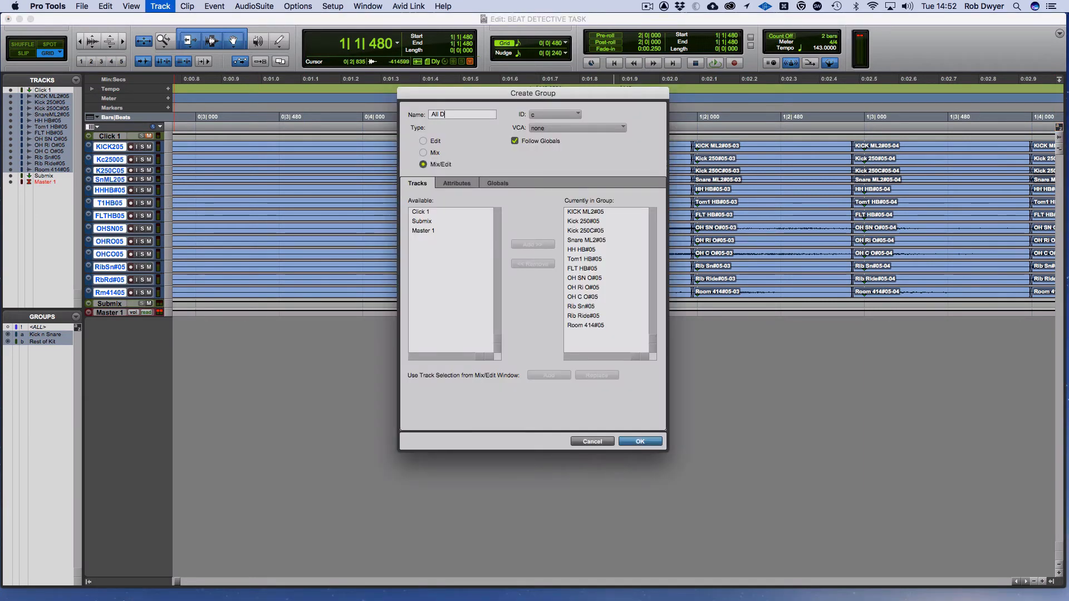
{"action": "type", "text": "rums"}
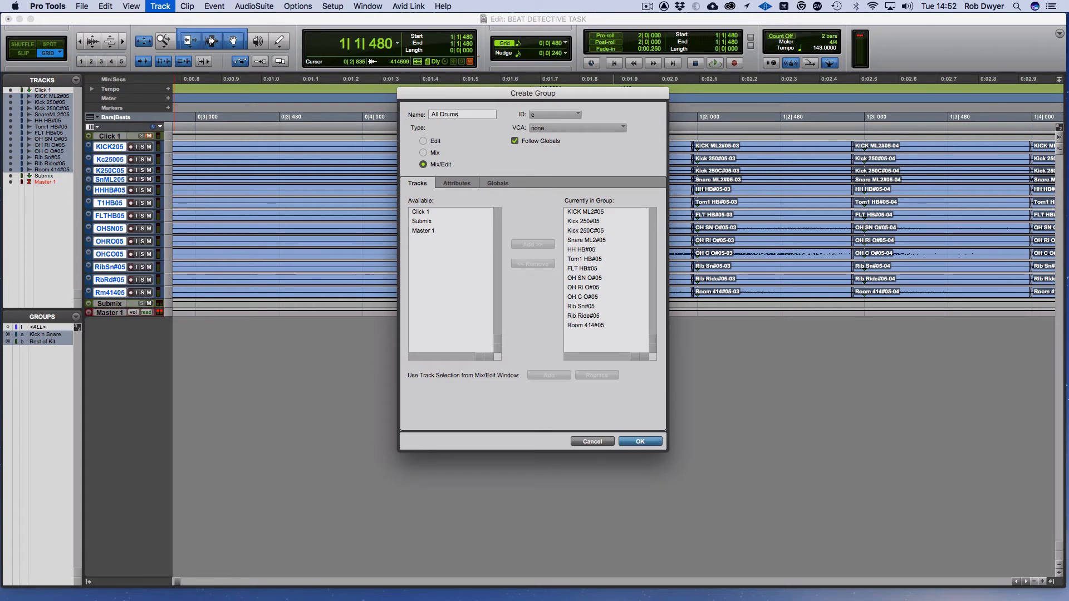
{"action": "key", "text": "Return"}
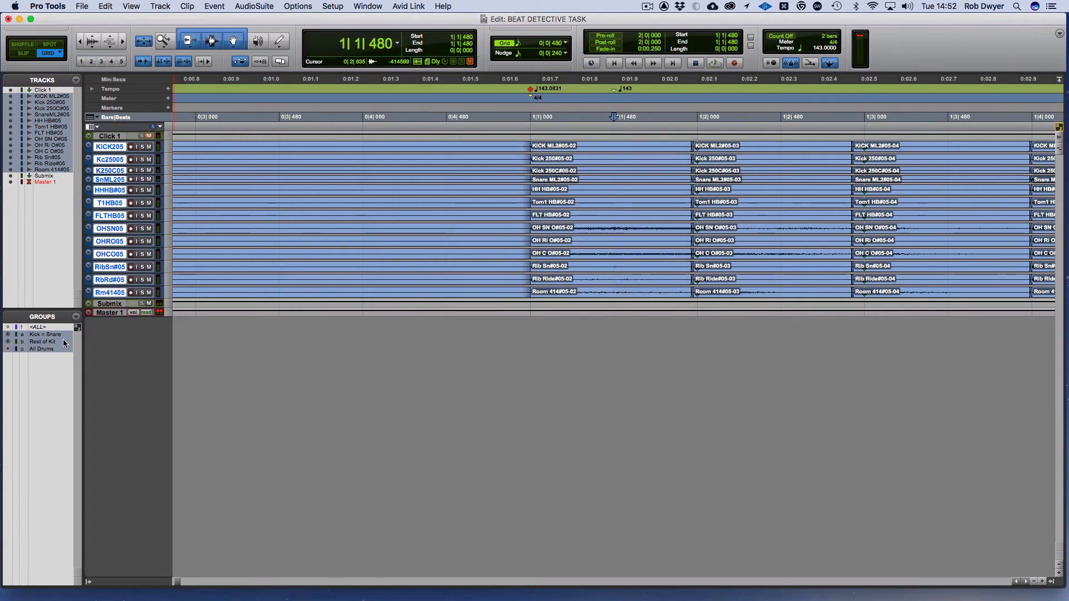
- Deactivate the Kick n Snare and Rest of Kit groups, leaving only All Drums active
{"action": "left_click", "coordinate": [59, 341]}
{"action": "left_click", "coordinate": [60, 341]}
{"action": "left_click", "coordinate": [59, 335]}
{"action": "left_click", "coordinate": [55, 341]}
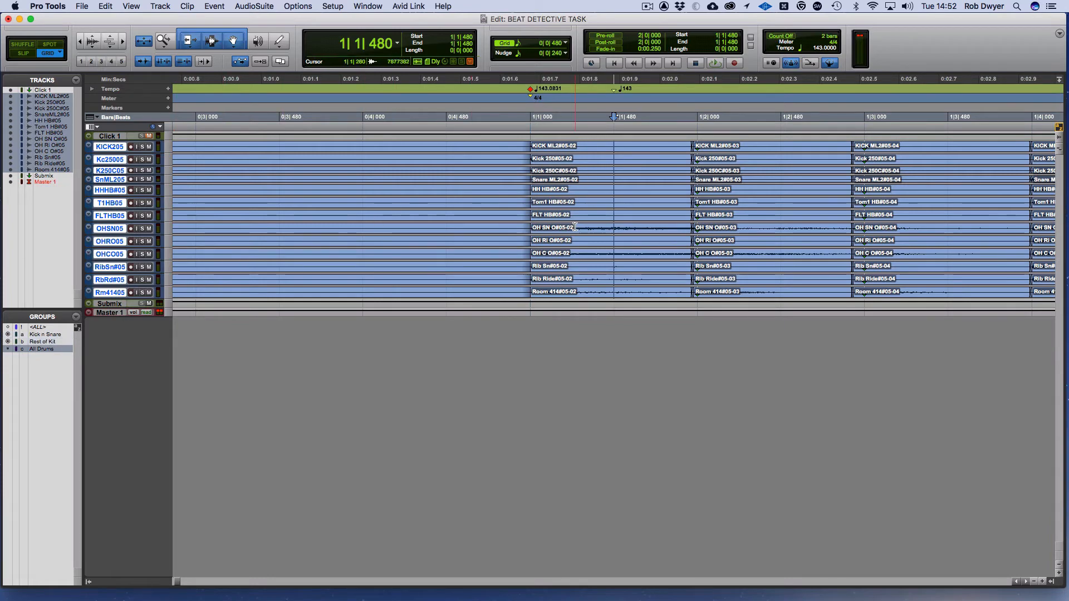
- Enlarge the track heights so the drum waveforms around bar 1 can be inspected closely
{"action": "key", "text": "ctrl+alt+Down"}
{"action": "key", "text": "ctrl+alt+Up"}
{"action": "key", "text": "ctrl+alt+Up"}
{"action": "key", "text": "ctrl+alt+Up"}
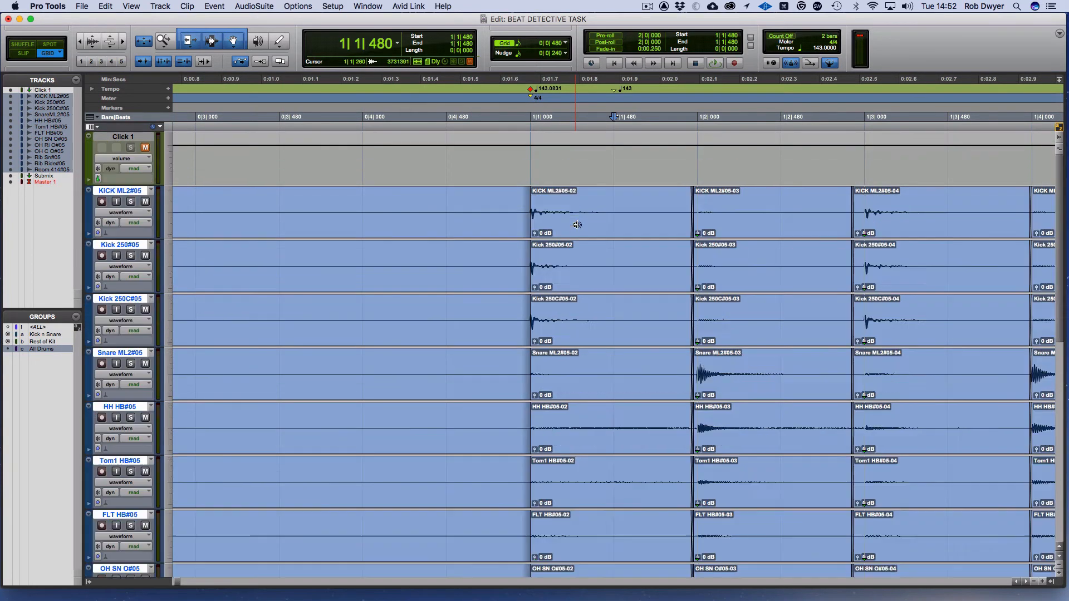
{"action": "key", "text": "ctrl+alt+Up"}
{"action": "key", "text": "ctrl+alt+Down"}
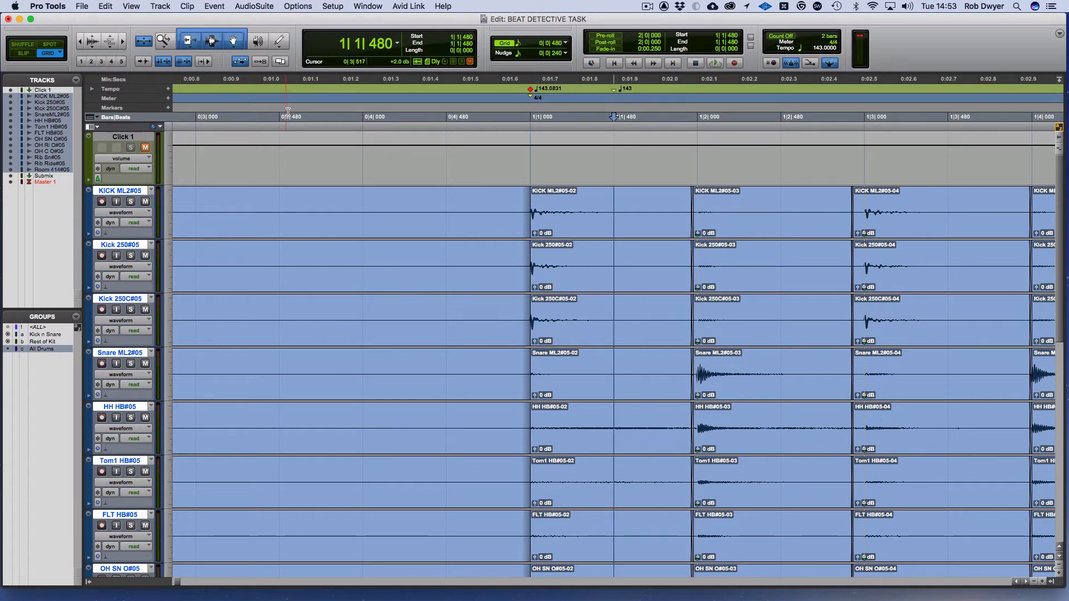
- Step the insertion point through the drum clip boundaries, from the start of bar 1 to the next edit
{"action": "double_click", "coordinate": [372, 229]}
{"action": "key", "text": "Tab"}
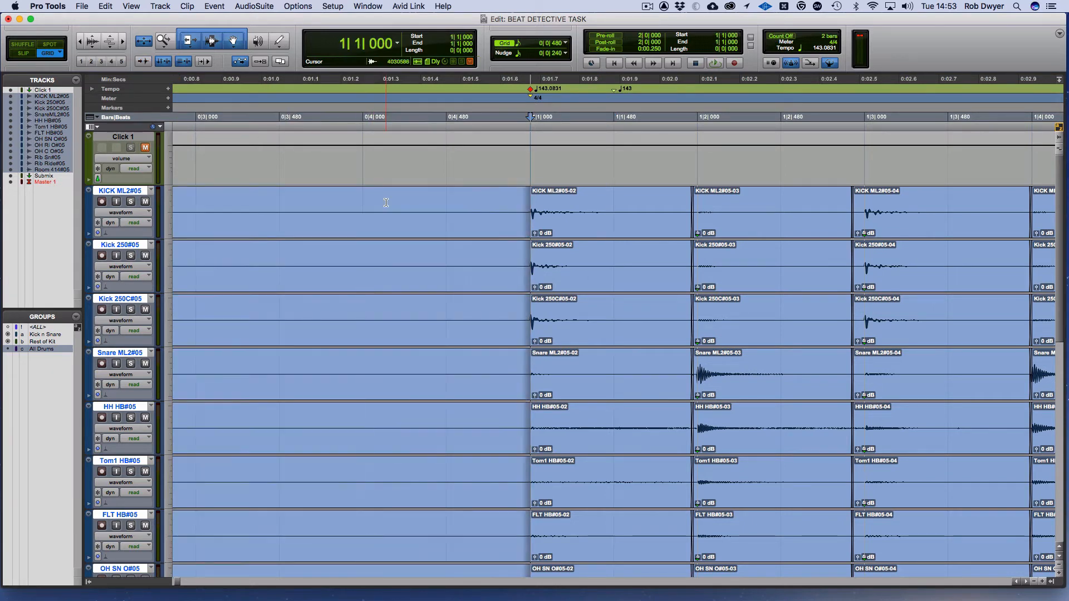
{"action": "key", "text": "Tab"}
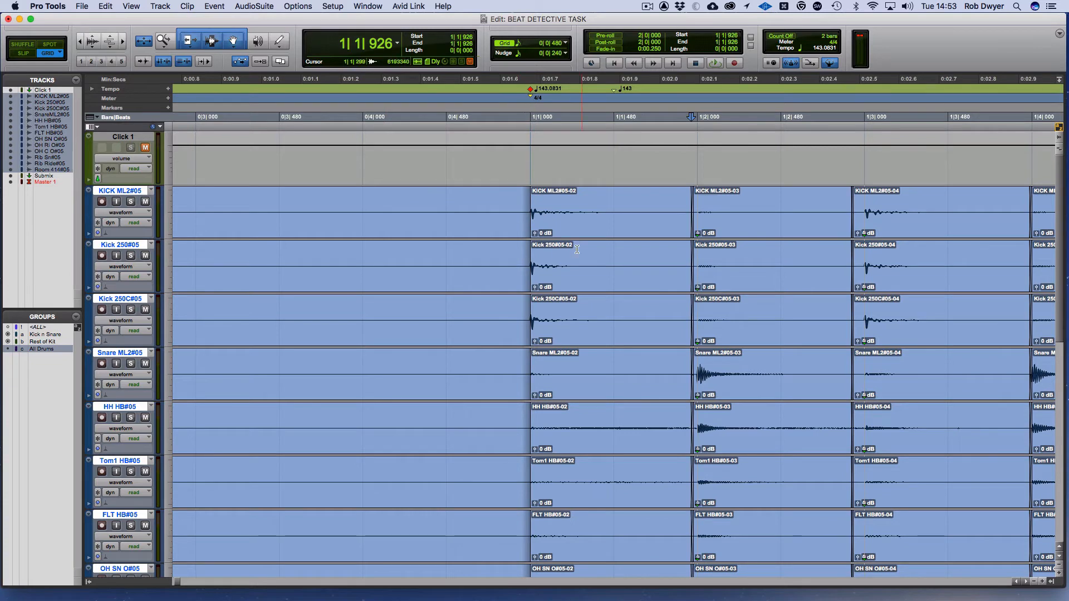
- Select the first clip of bar 1 across the grouped drum tracks and switch to Slip mode
{"action": "double_click", "coordinate": [557, 230]}
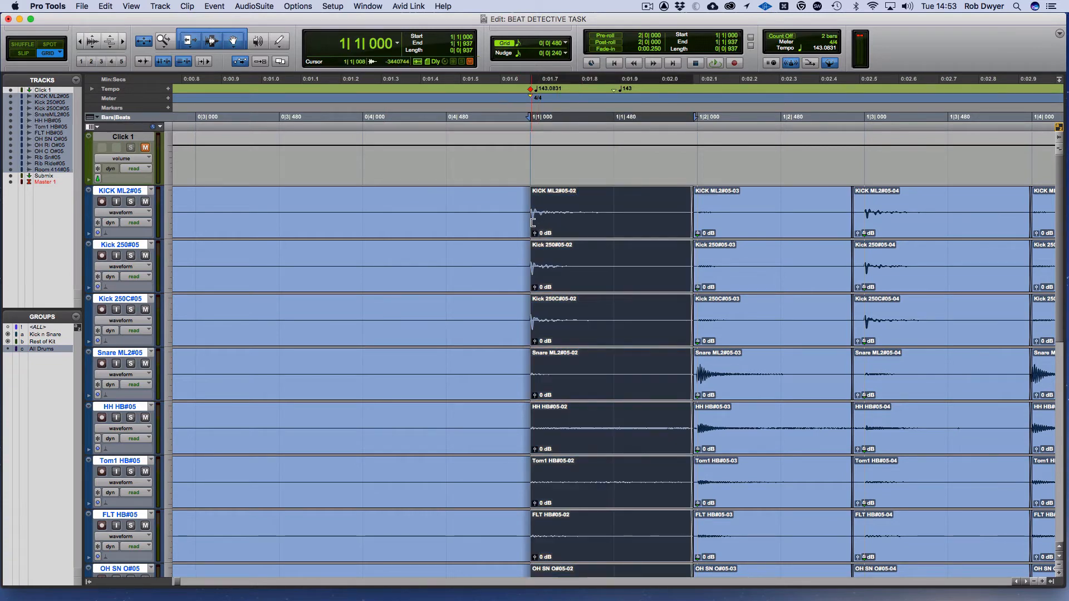
{"action": "left_click_drag", "start_coordinate": [533, 223], "coordinate": [524, 225]}
{"action": "left_click", "coordinate": [23, 54]}
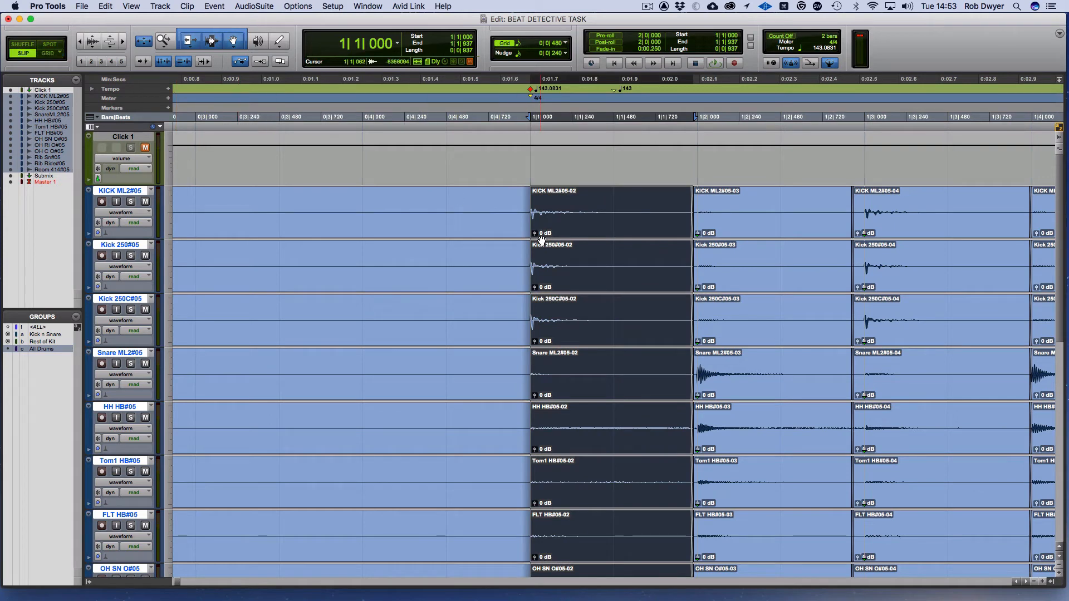
- Extend the start of the first bar 1 clip back to 0|4|929 across the grouped drum tracks and inspect its kick transient closely
{"action": "left_click_drag", "start_coordinate": [530, 225], "coordinate": [525, 224]}
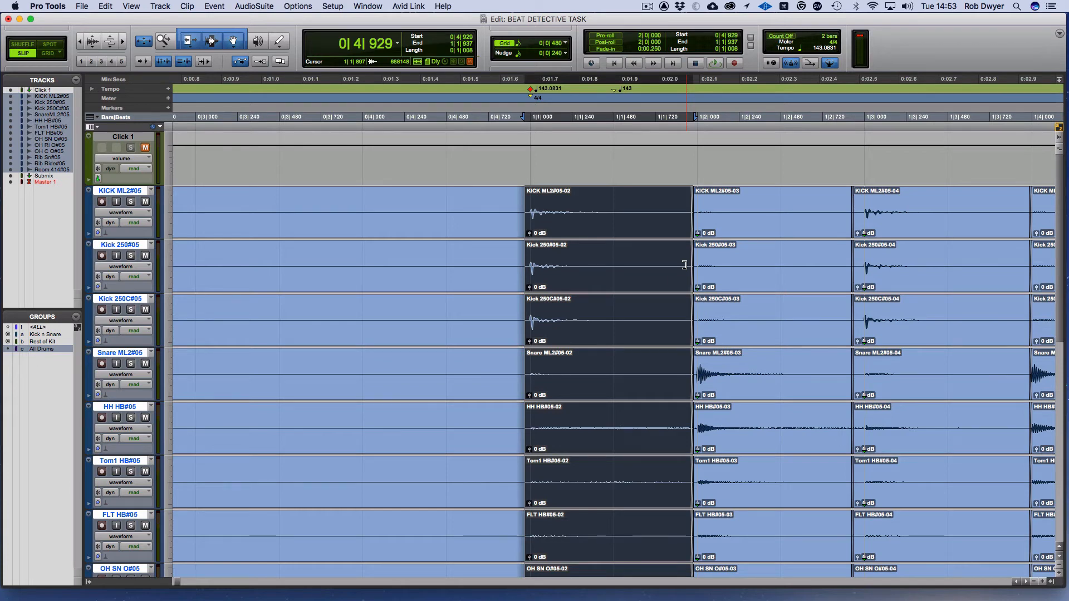
{"action": "key", "text": "t"}
{"action": "key", "text": "t"}
{"action": "scroll", "coordinate": [687, 266], "scroll_direction": "down", "scroll_amount": 2}
{"action": "scroll", "coordinate": [686, 266], "scroll_direction": "up", "scroll_amount": 1}
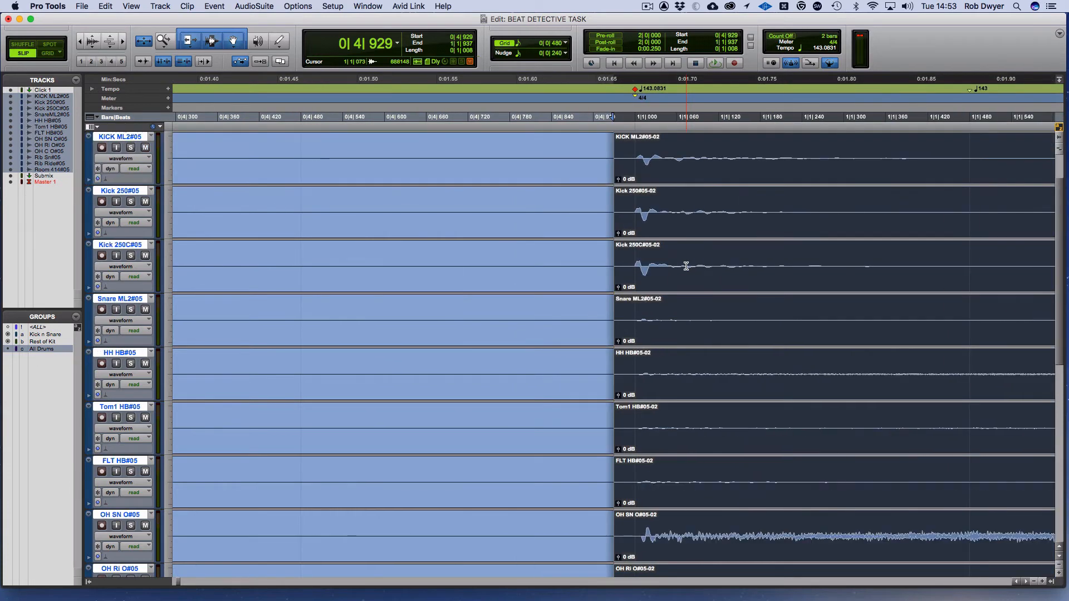
{"action": "scroll", "coordinate": [687, 266], "scroll_direction": "up", "scroll_amount": 1}
- Step through the clip edges from beat 2 of bar 1 to the start of bar 2, checking transients against the crossfades
{"action": "key", "text": "Tab"}
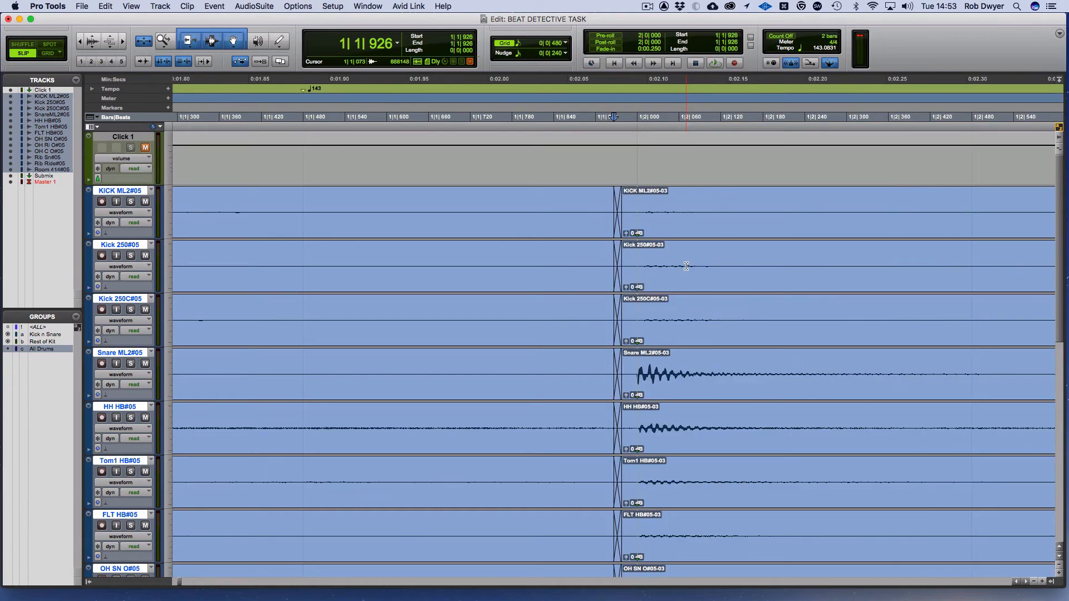
{"action": "scroll", "coordinate": [686, 266], "scroll_direction": "down", "scroll_amount": 2}
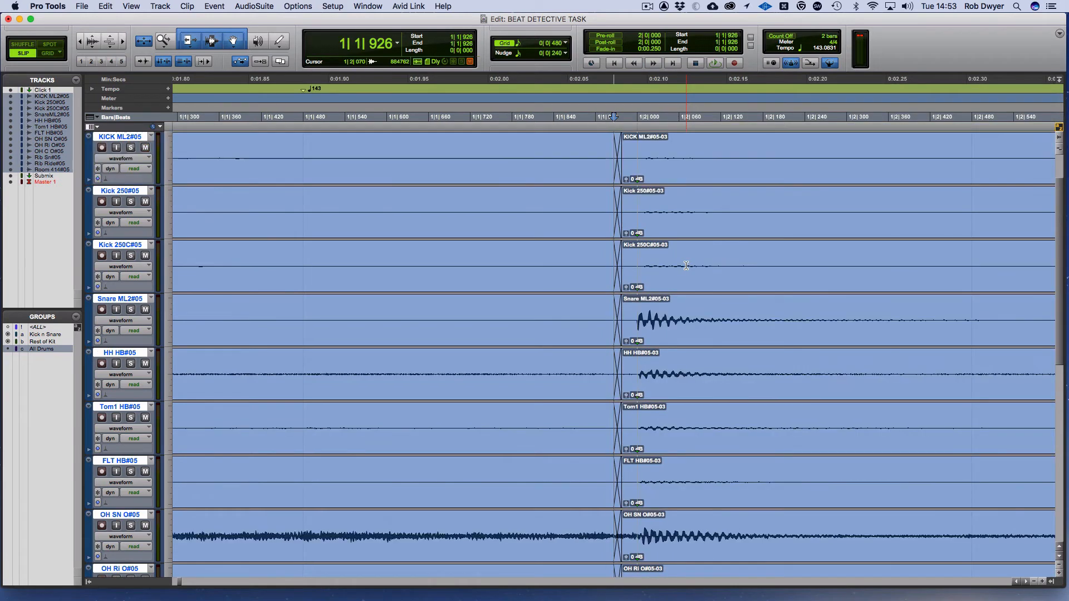
{"action": "scroll", "coordinate": [686, 266], "scroll_direction": "down", "scroll_amount": 1}
{"action": "key", "text": "Tab"}
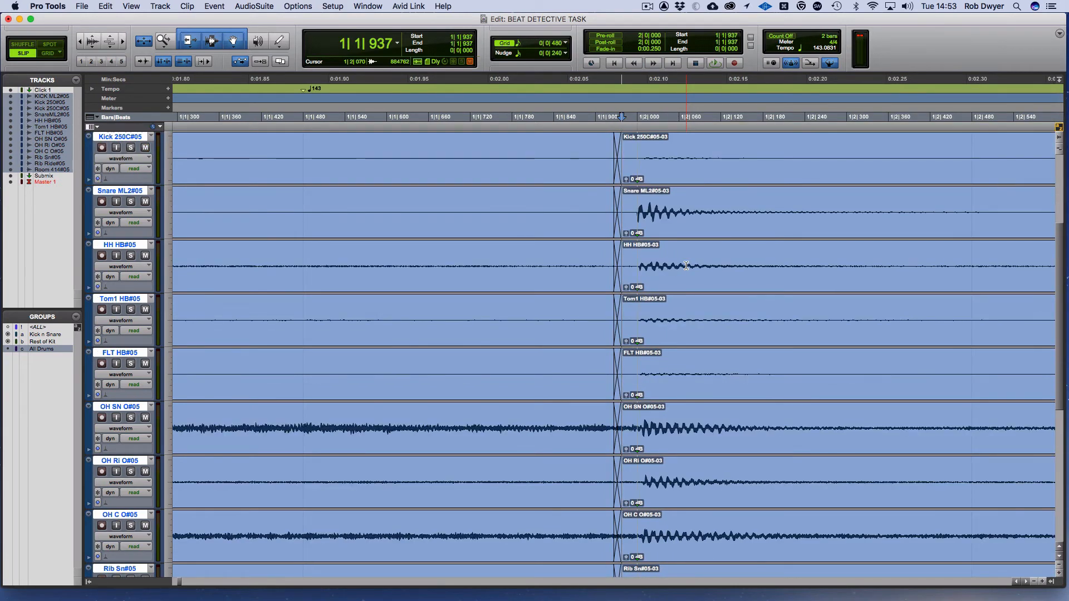
{"action": "key", "text": "Tab"}
{"action": "key", "text": "Tab"}
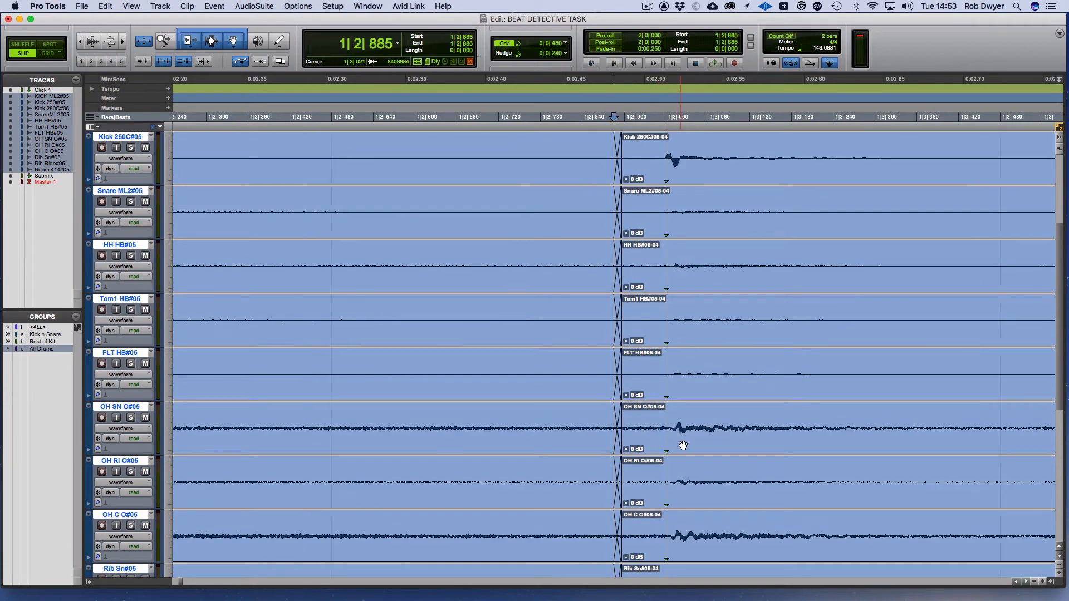
{"action": "key", "text": "Tab"}
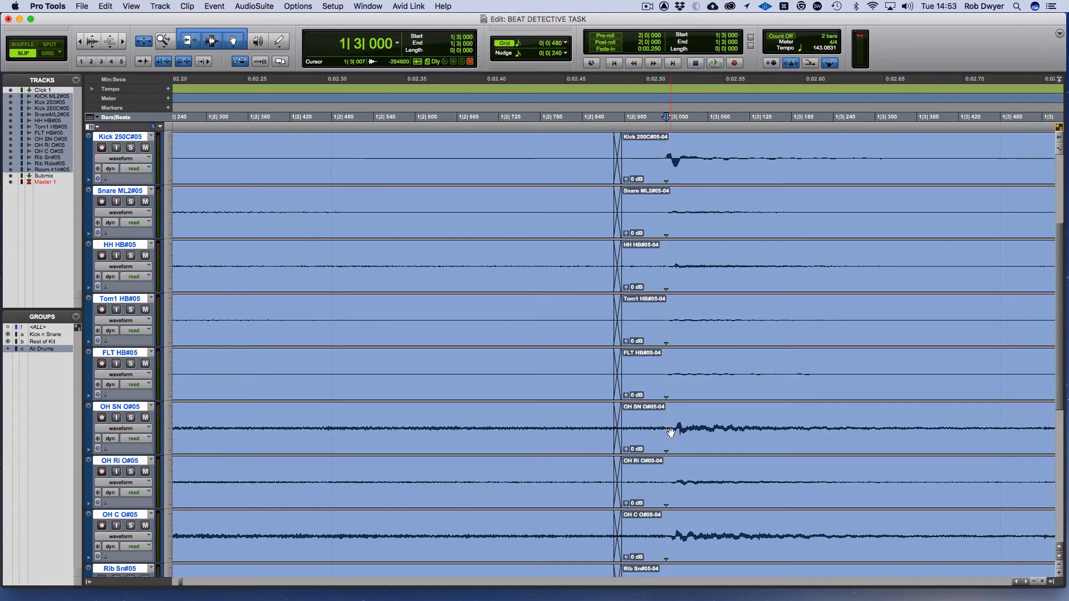
{"action": "key", "text": "Tab"}
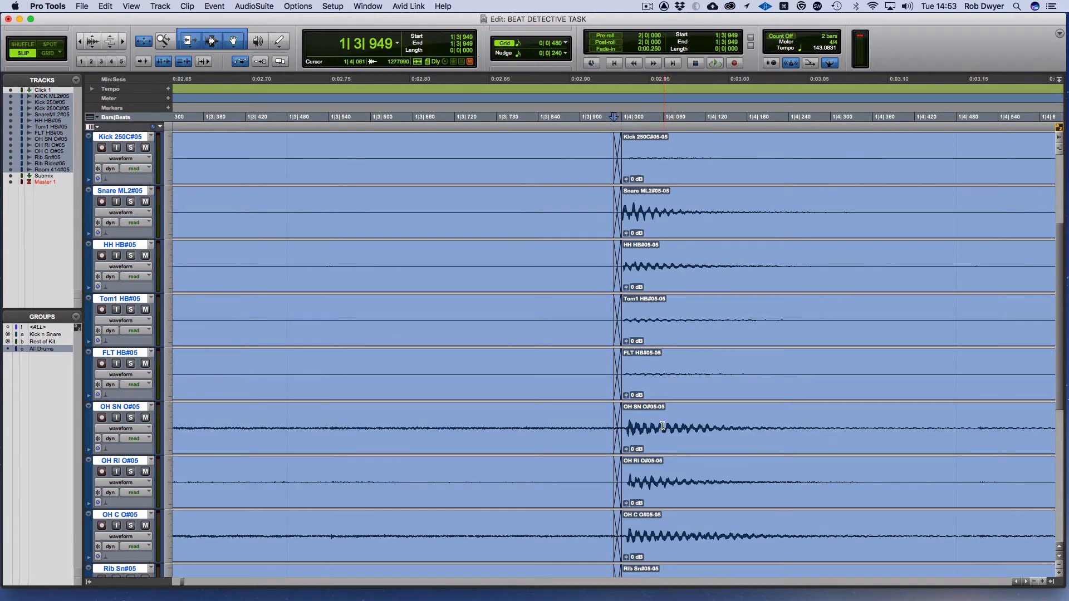
{"action": "key", "text": "Tab"}
{"action": "key", "text": "Tab"}
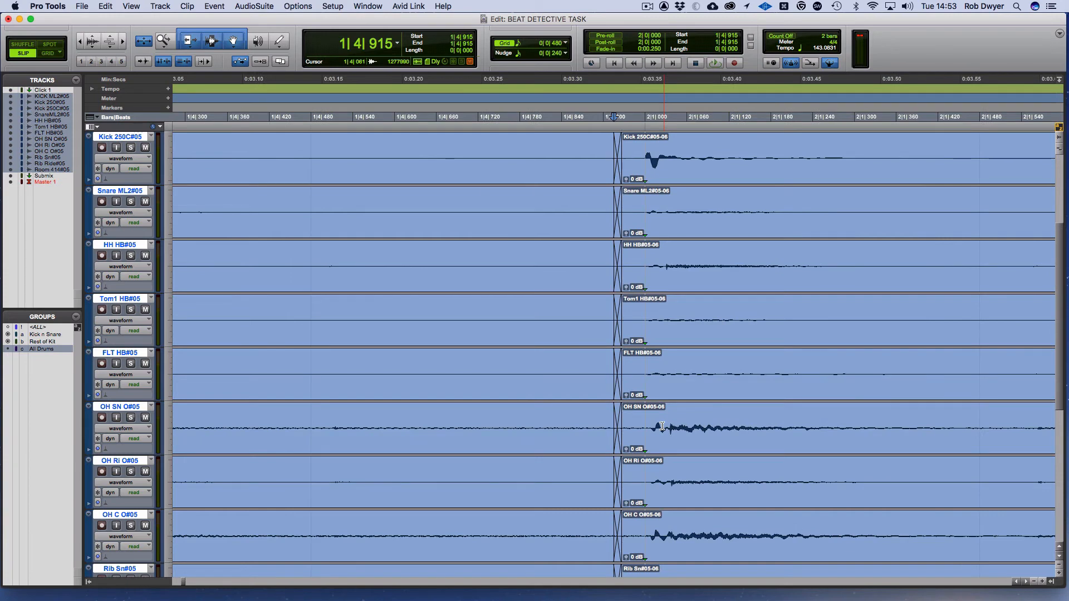
{"action": "key", "text": "Tab"}
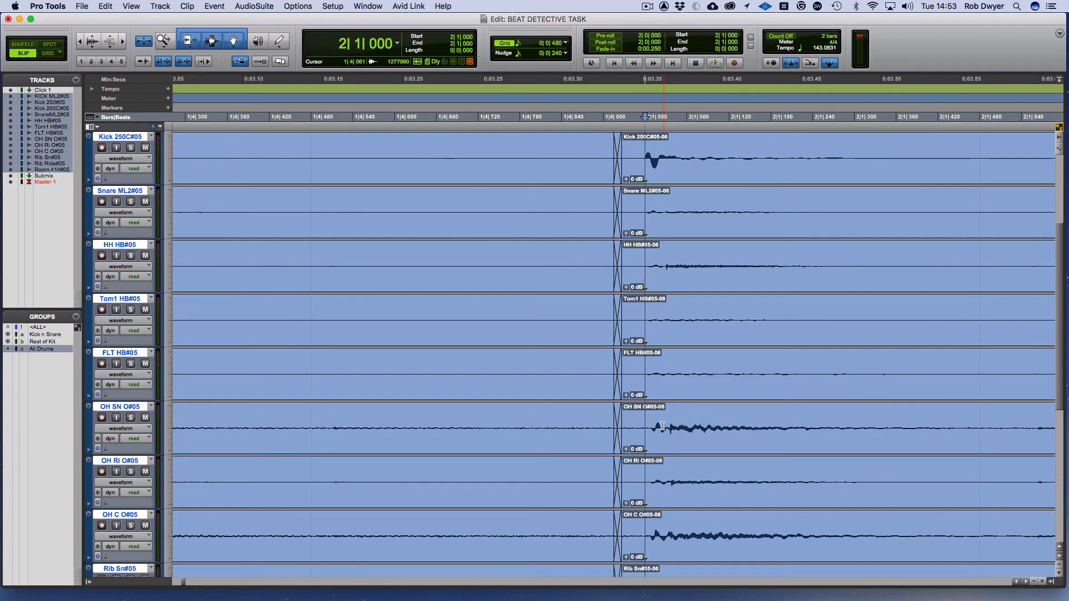
- Extend the start of the snare-hit clip at bar 2 beat 2 back to 2|1|940 across all grouped drum tracks
{"action": "key", "text": "Tab"}
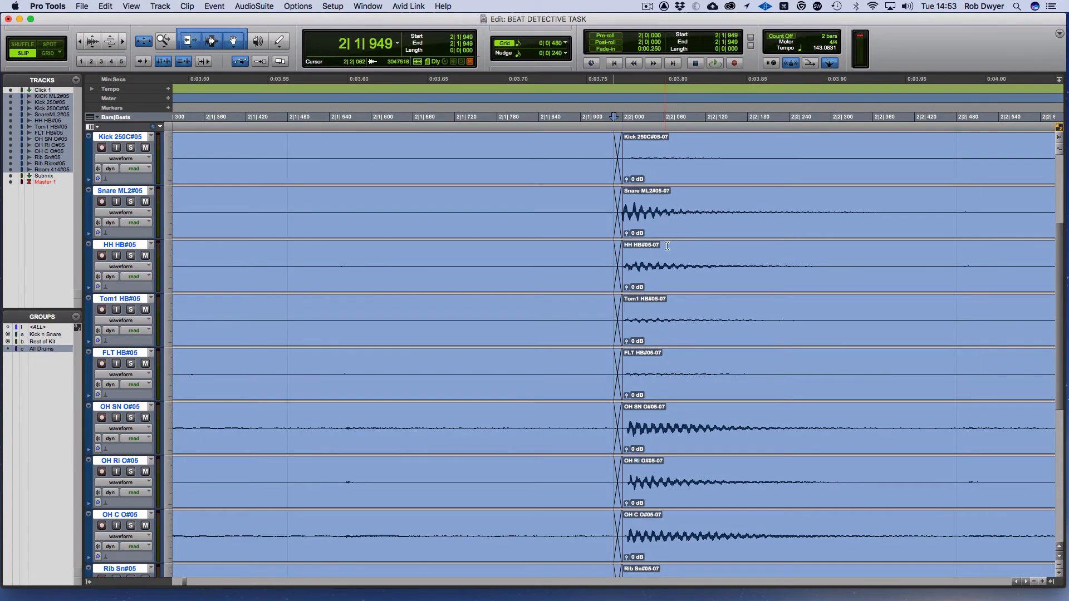
{"action": "double_click", "coordinate": [625, 202]}
{"action": "left_click_drag", "start_coordinate": [625, 202], "coordinate": [609, 204]}
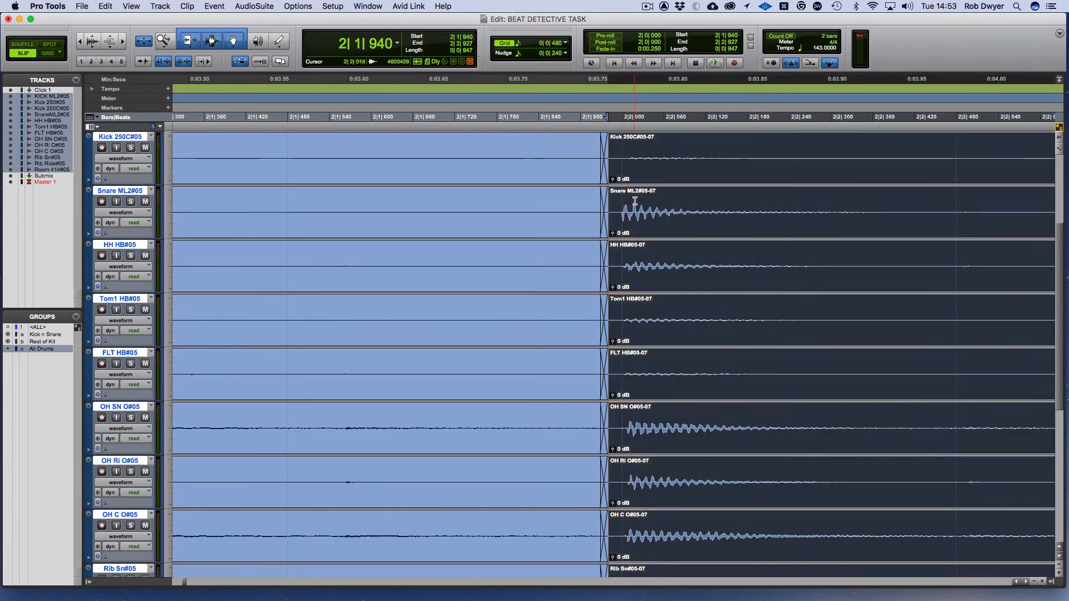
- Step through the following clip edges from bar 2 beat 3 onward, checking each drum hit against its crossfade
{"action": "left_click", "coordinate": [635, 201]}
{"action": "key", "text": "Tab"}
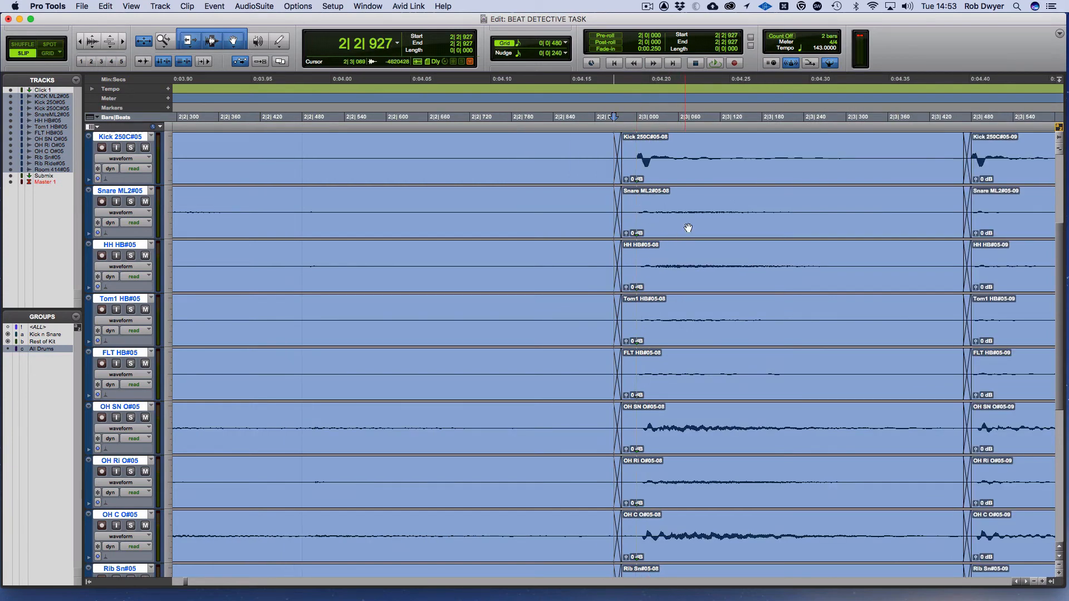
{"action": "key", "text": "Tab"}
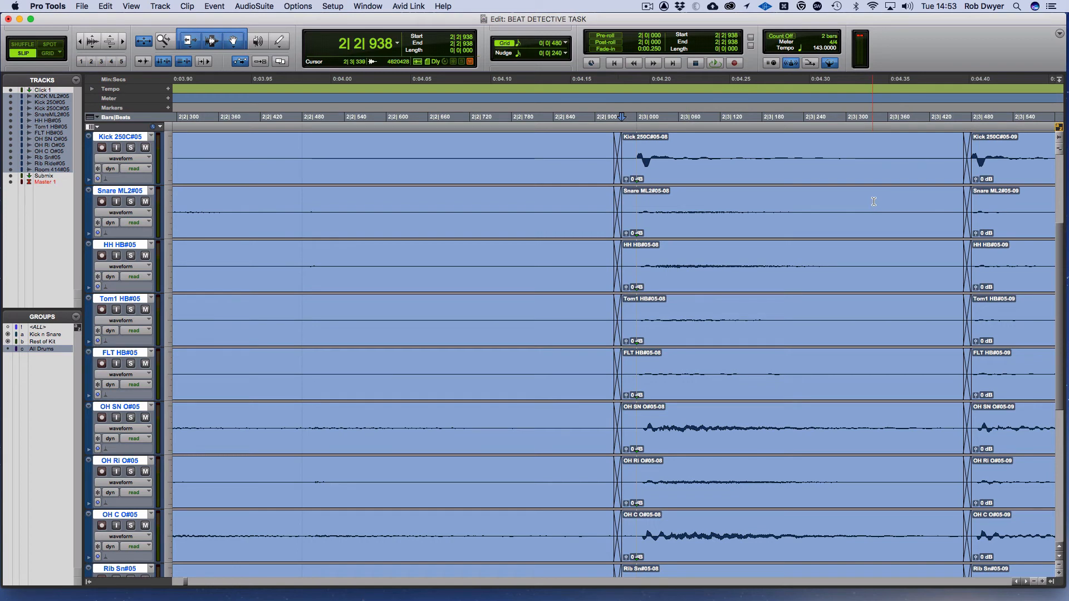
{"action": "key", "text": "Tab"}
{"action": "key", "text": "Tab"}
{"action": "key", "text": "Tab"}
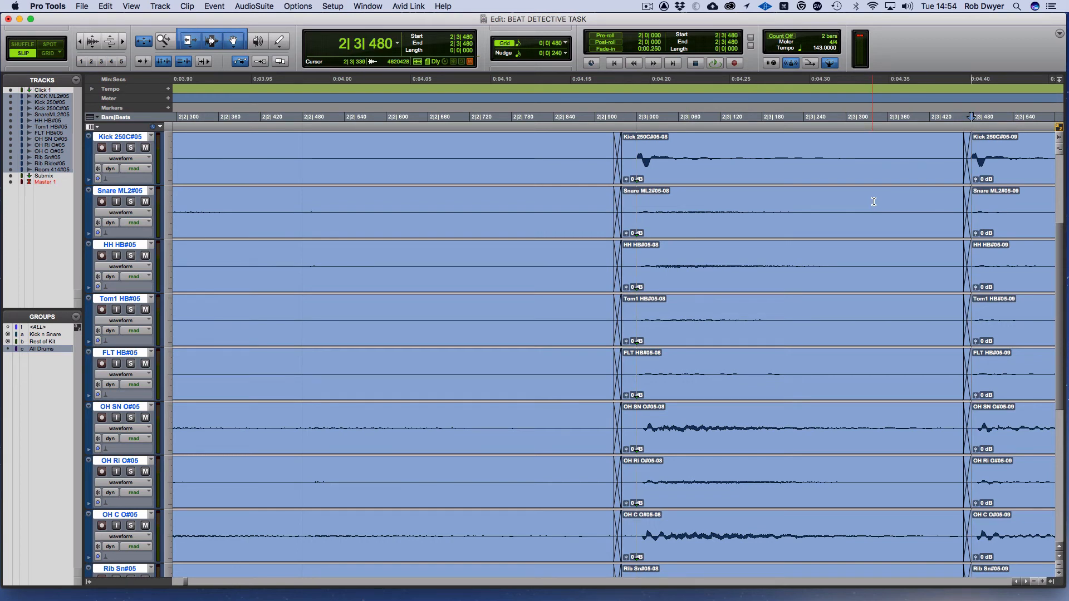
{"action": "key", "text": "Tab"}
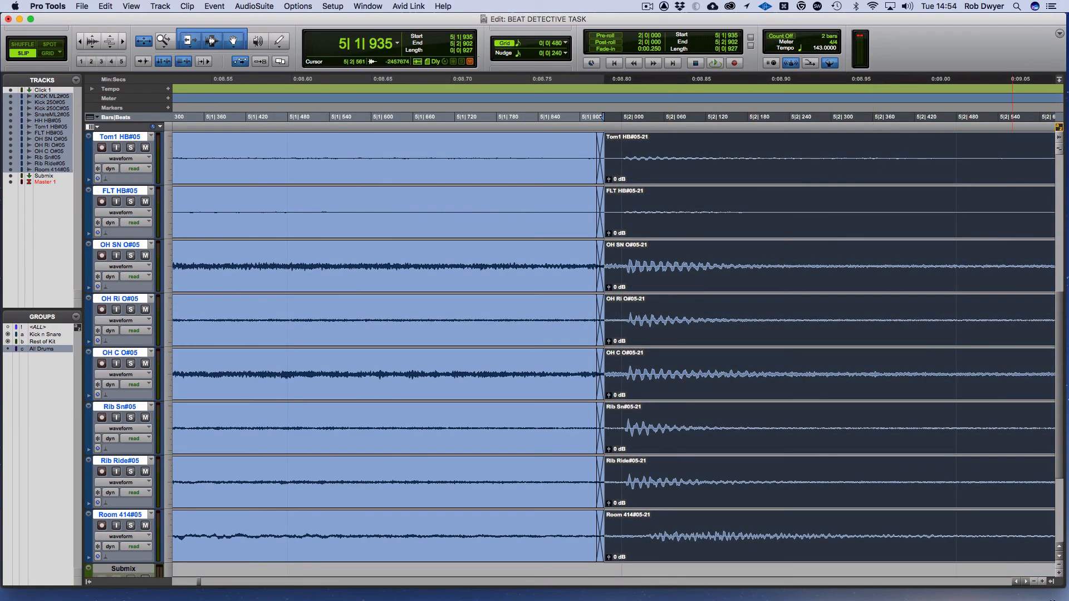
- Reduce the track heights and zoom out until all drum tracks and the full length of the recording fit in view
{"action": "left_click", "coordinate": [1033, 582]}
{"action": "left_click", "coordinate": [1033, 581]}
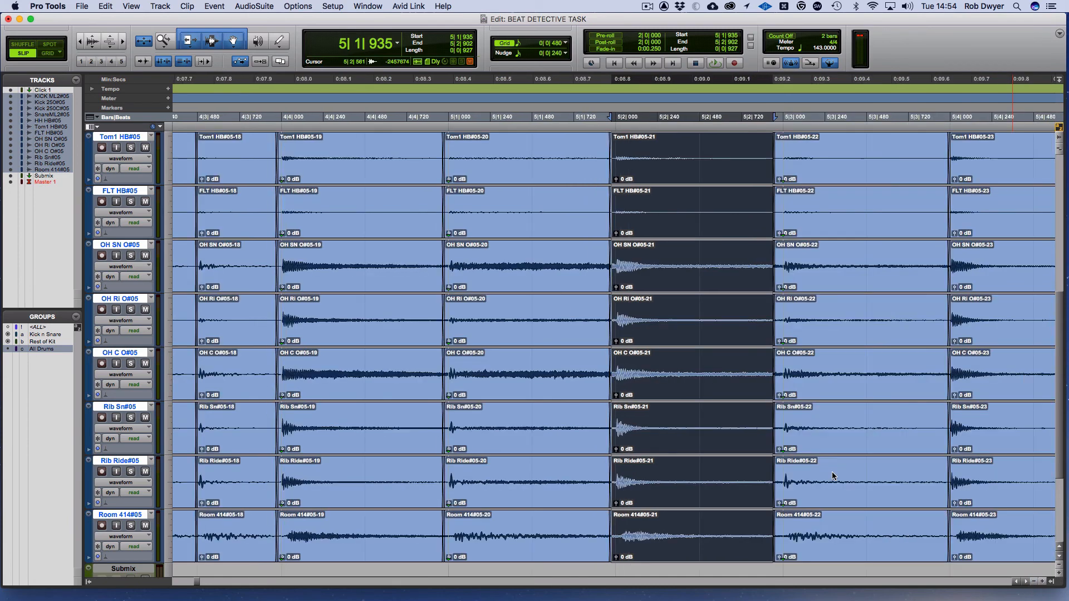
{"action": "left_click", "coordinate": [1033, 582]}
{"action": "left_click", "coordinate": [1033, 582]}
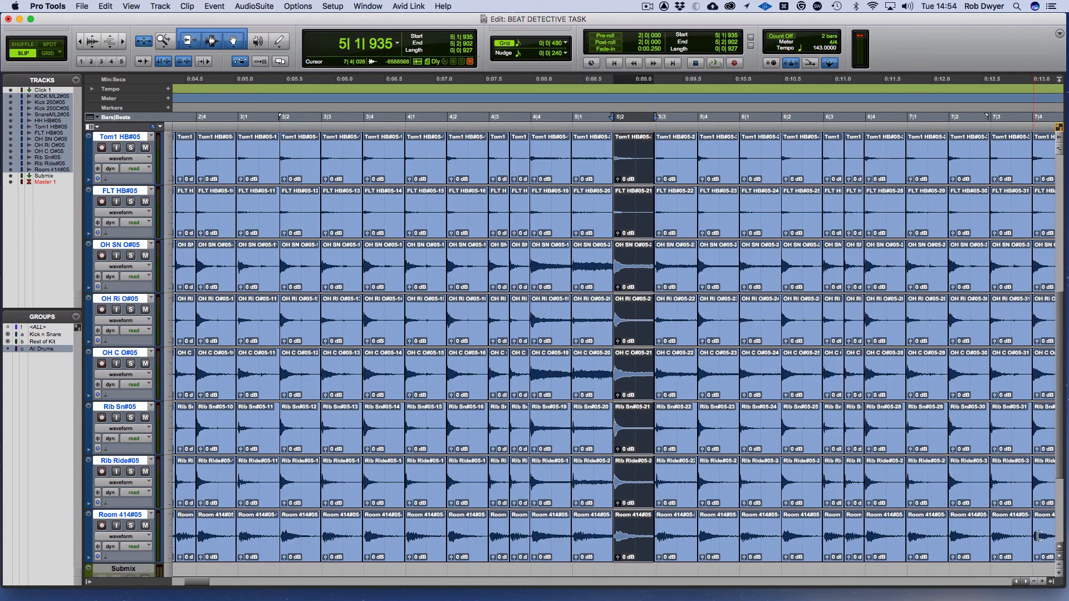
{"action": "left_click", "coordinate": [1060, 572]}
{"action": "left_click", "coordinate": [1059, 572]}
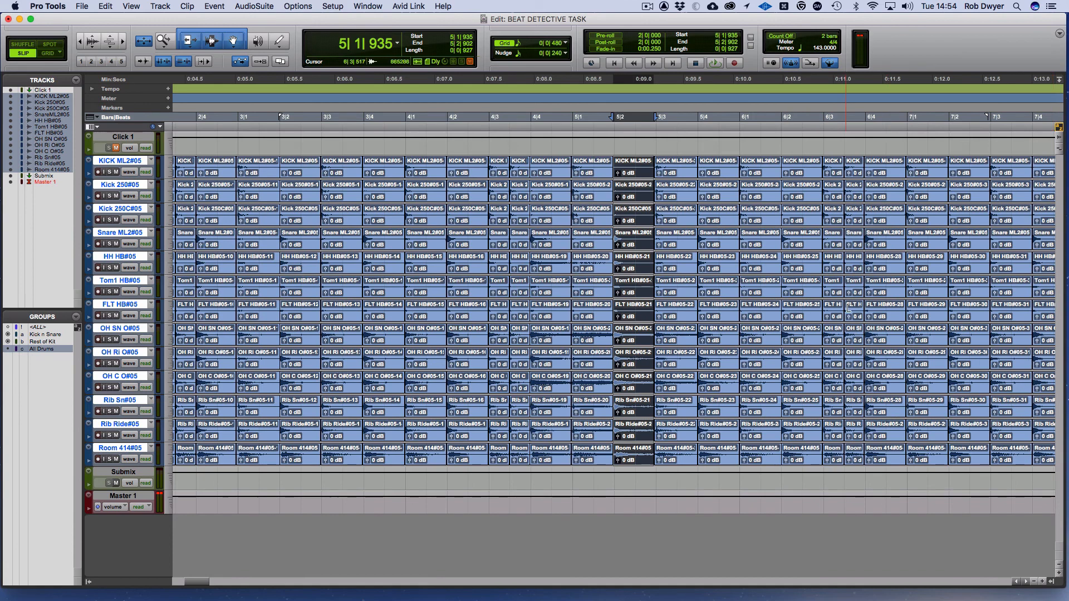
{"action": "left_click", "coordinate": [1033, 582]}
{"action": "left_click", "coordinate": [1034, 581]}
{"action": "left_click", "coordinate": [1033, 581]}
{"action": "left_click", "coordinate": [1034, 582]}
{"action": "left_click", "coordinate": [1034, 582]}
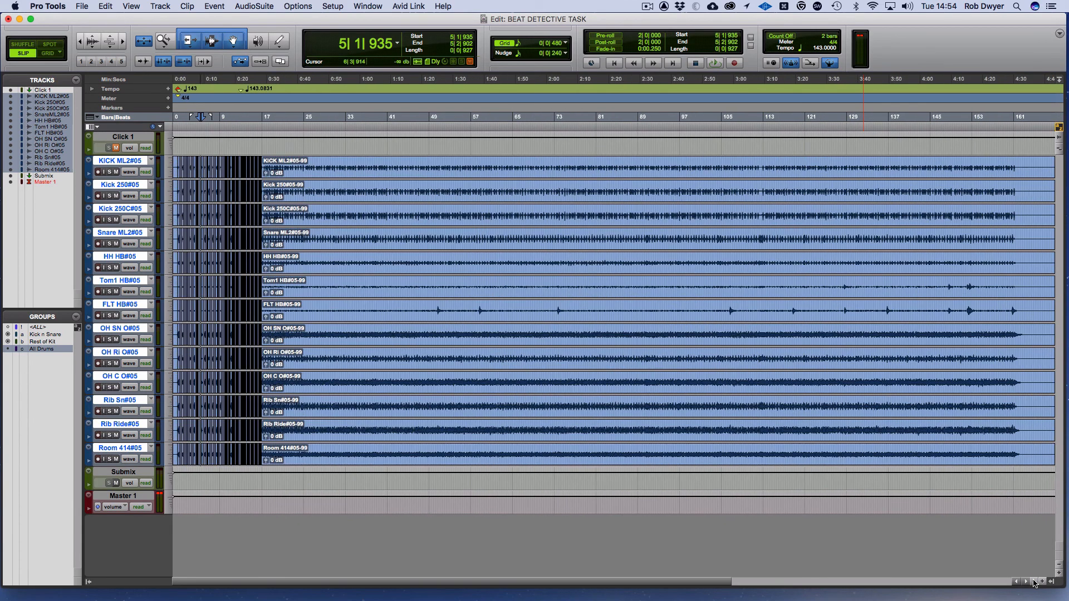
- Select all clips on the drum tracks and consolidate them with Consolidate Clip
{"action": "key", "text": "super+a"}
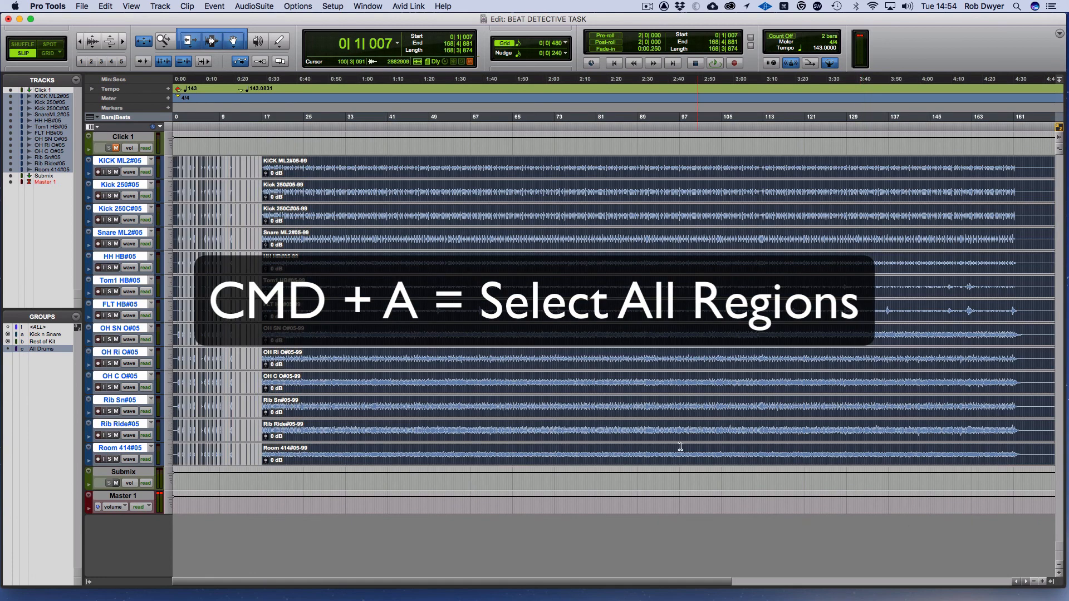
{"action": "left_click", "coordinate": [105, 6]}
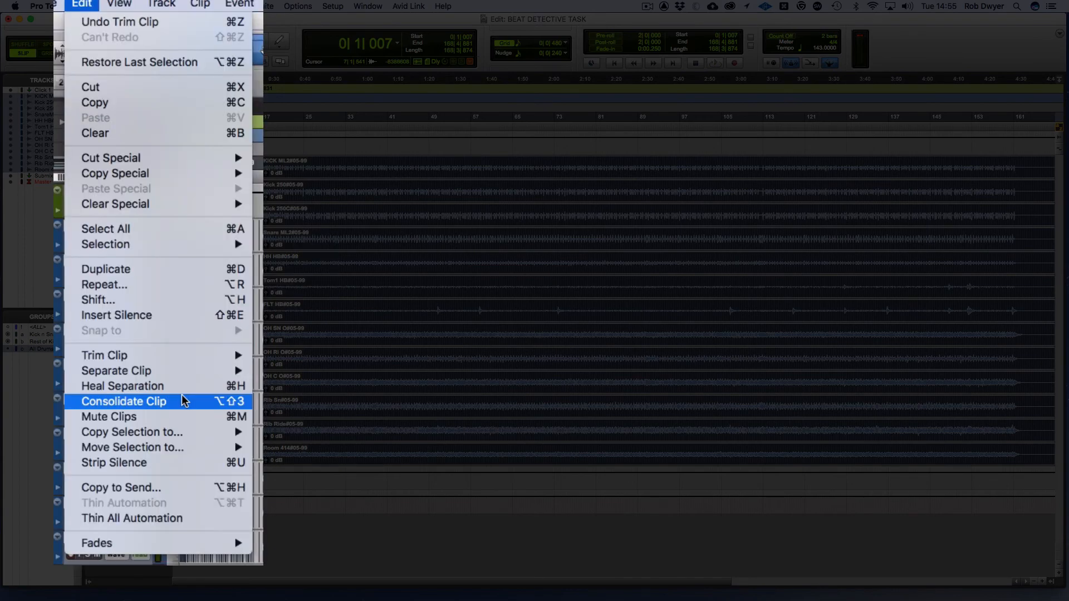
{"action": "left_click", "coordinate": [230, 407]}
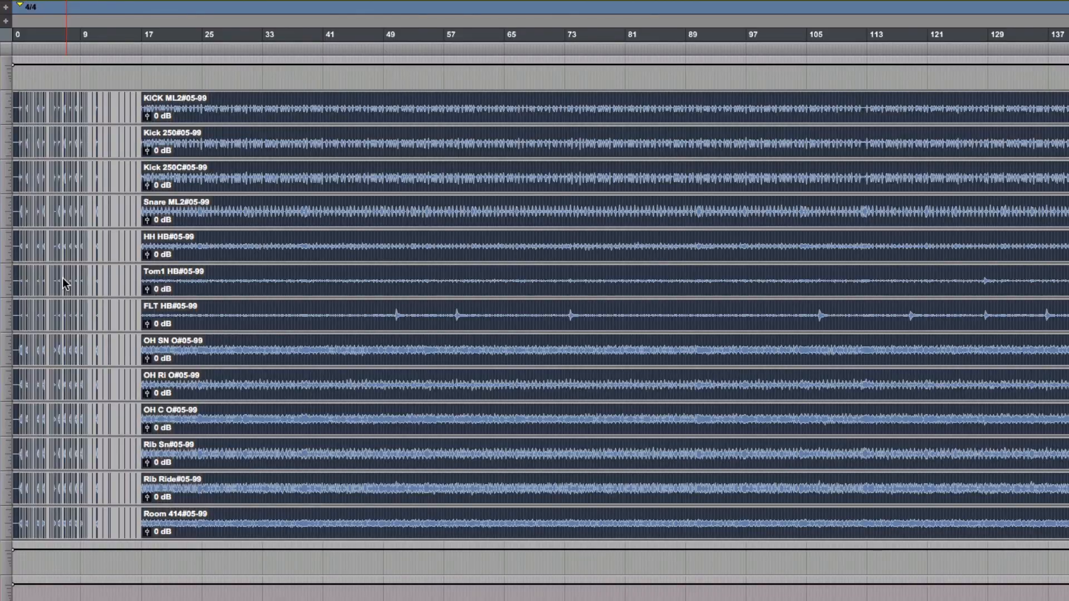